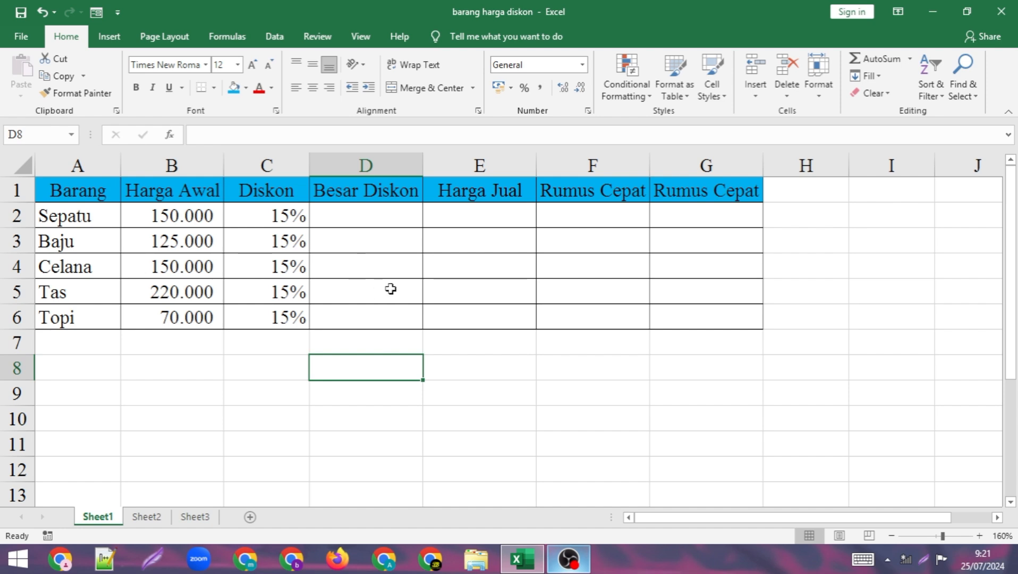
left_click(196, 516)
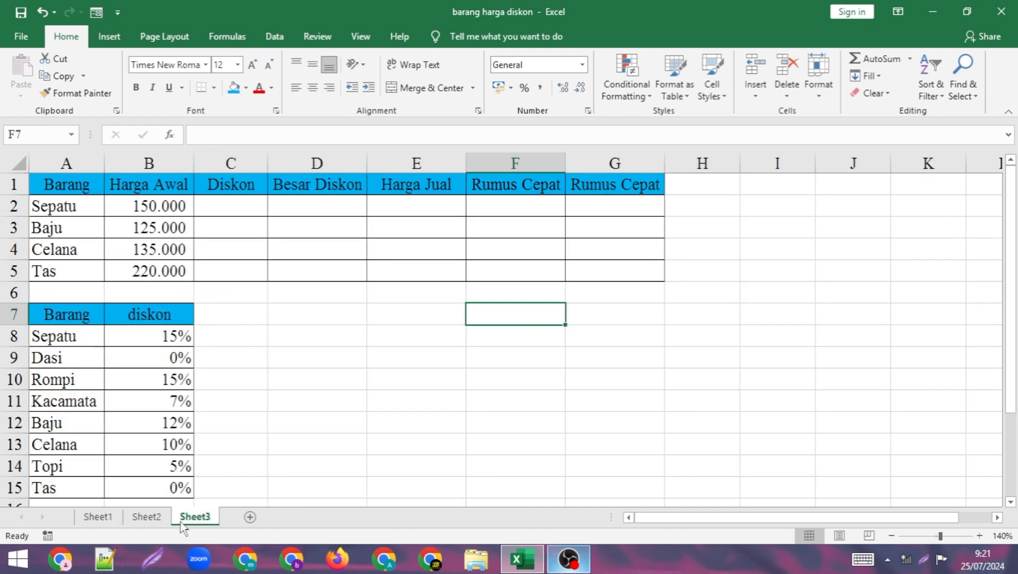
left_click(146, 517)
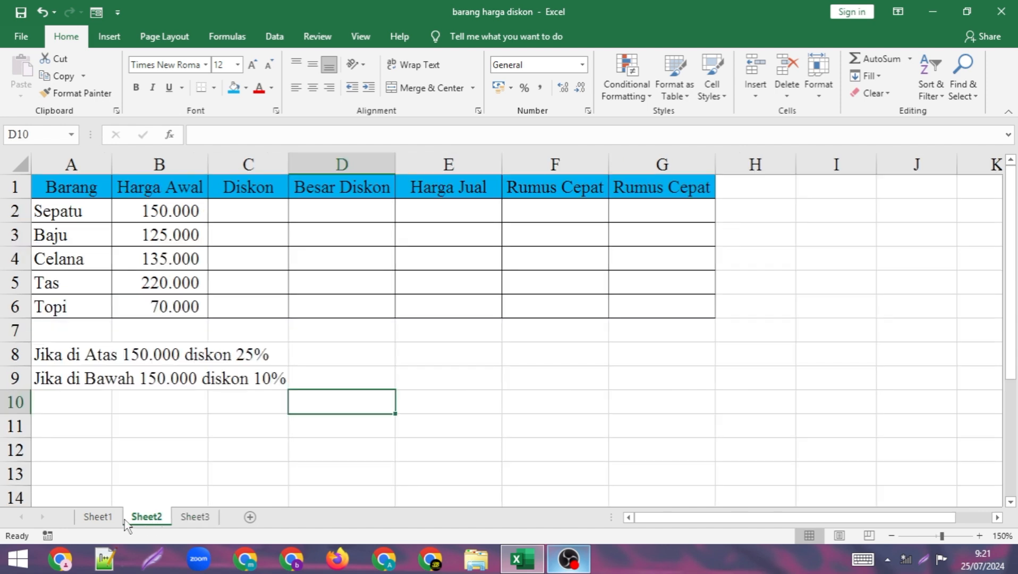
left_click(98, 516)
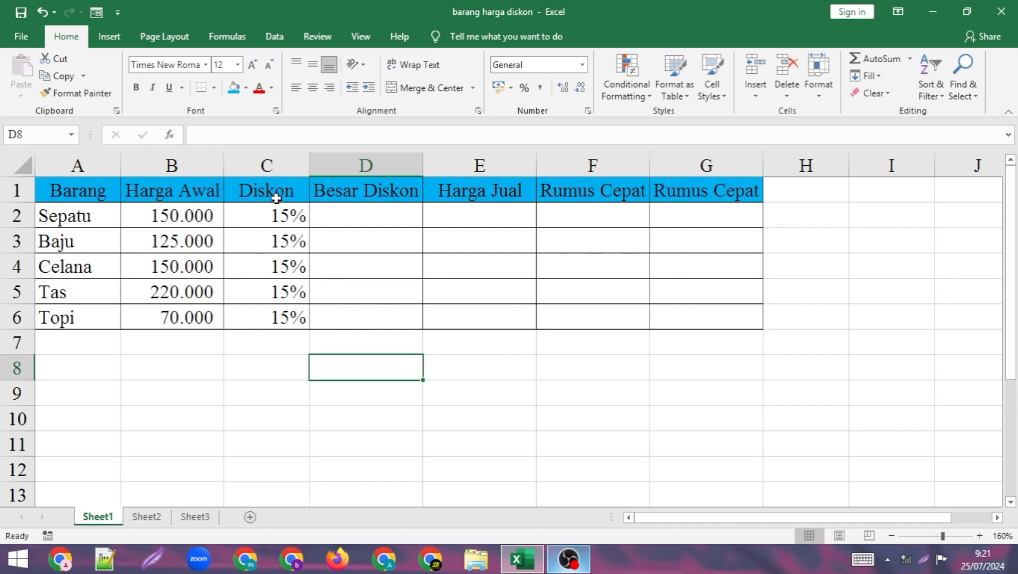
Calculate the discount amount in D2 with =B2*C2 and fill the formula down the Besar Diskon column to D6
left_click(381, 218)
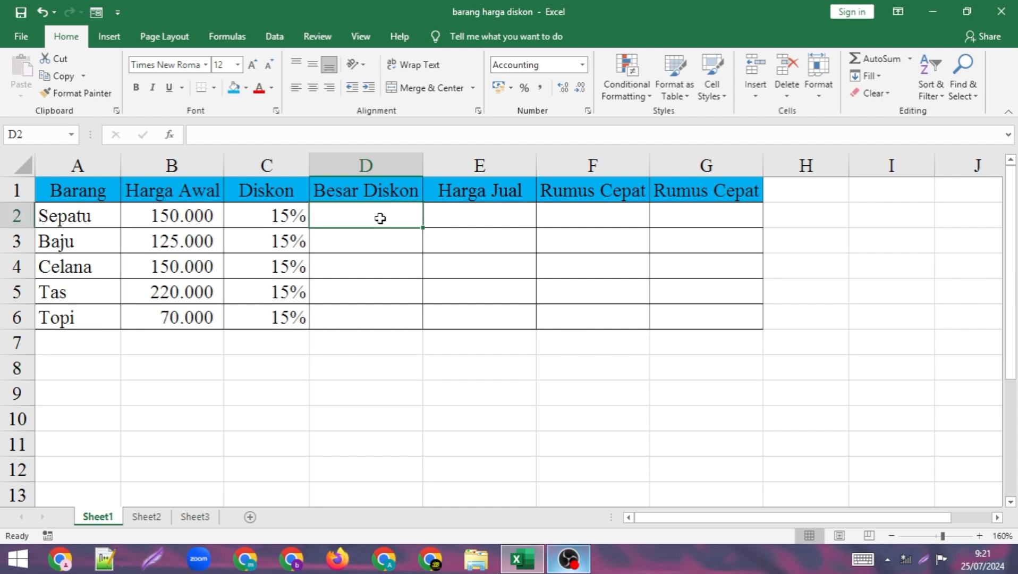
type("=")
left_click(205, 215)
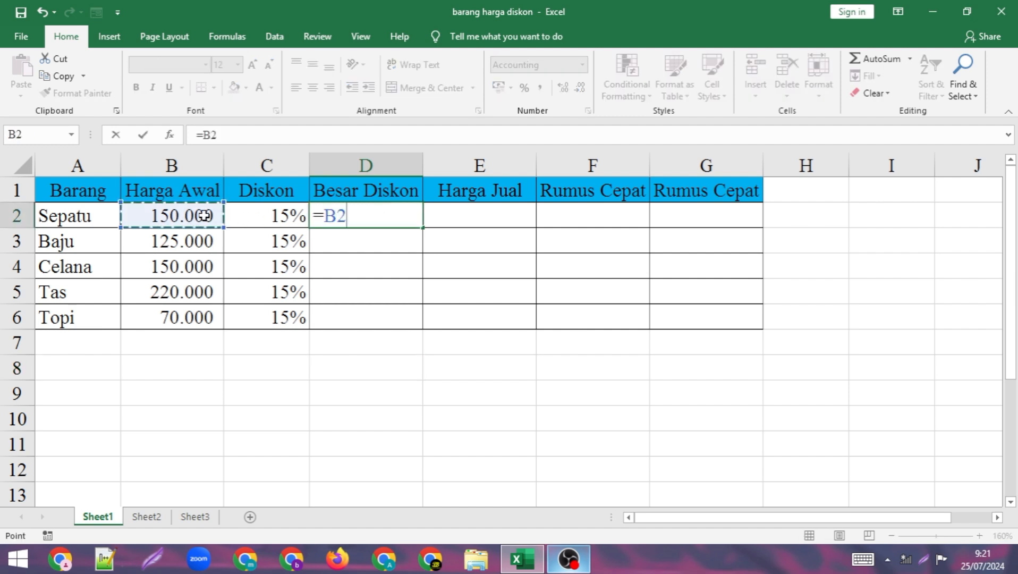
type("*")
left_click(262, 216)
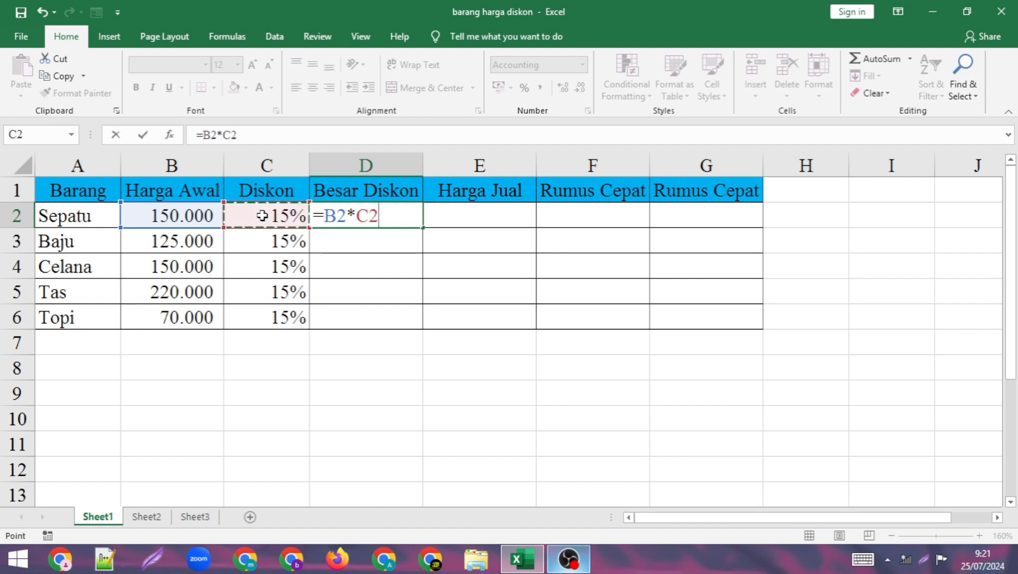
key("Return")
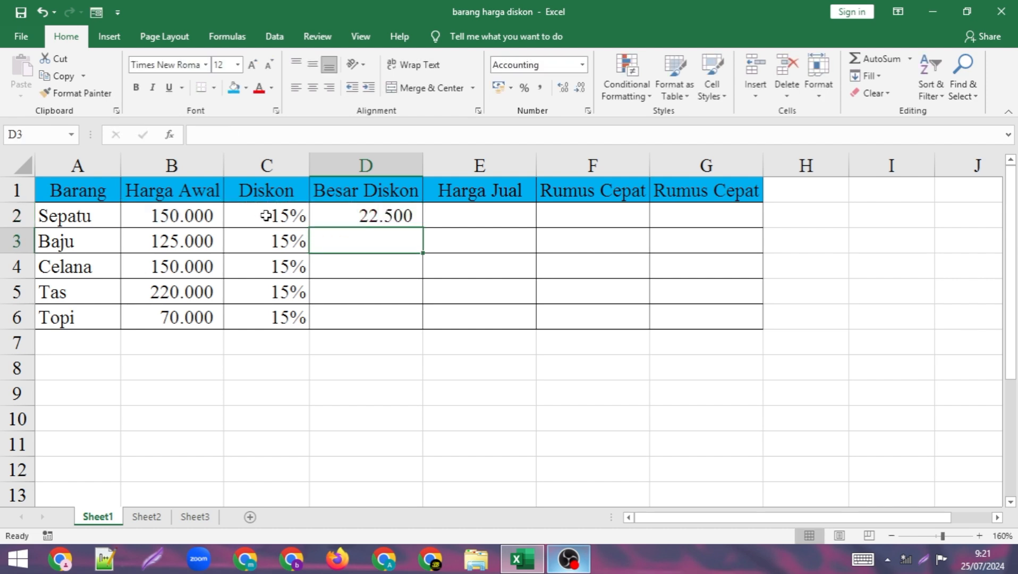
left_click(393, 220)
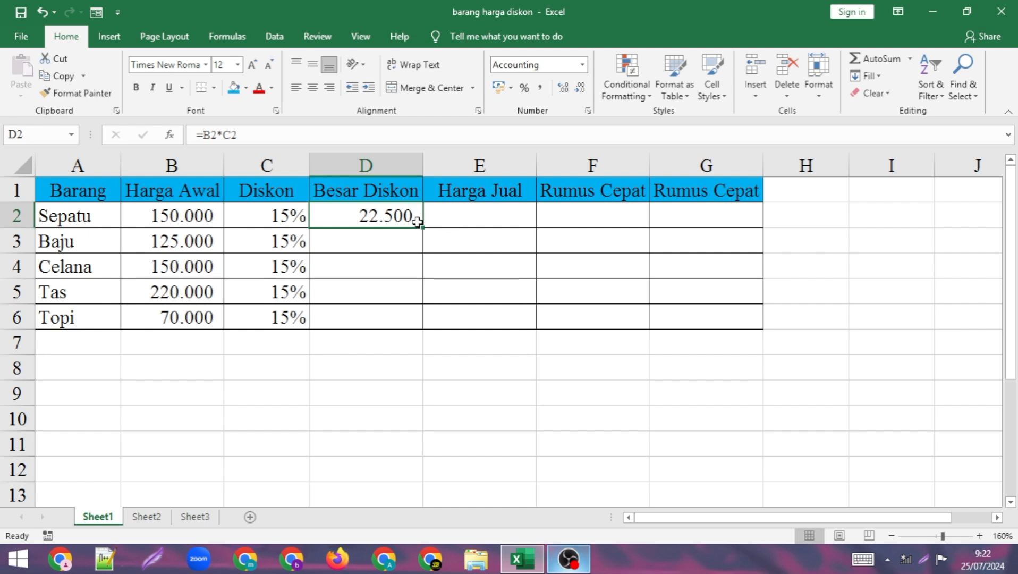
double_click(423, 227)
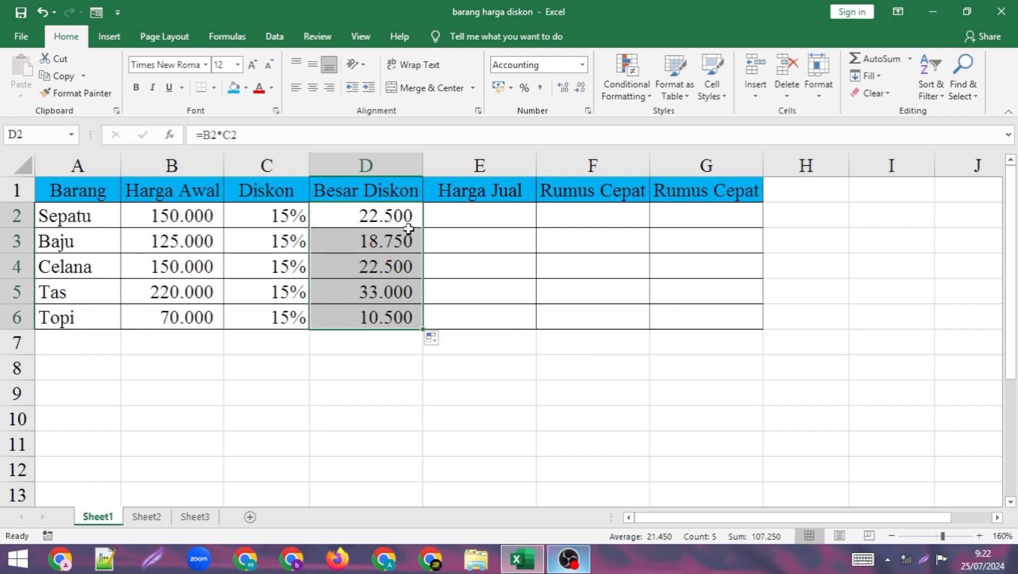
Calculate the selling price in E2 with =B2-D2 and fill the formula down the Harga Jual column to E6
left_click(477, 211)
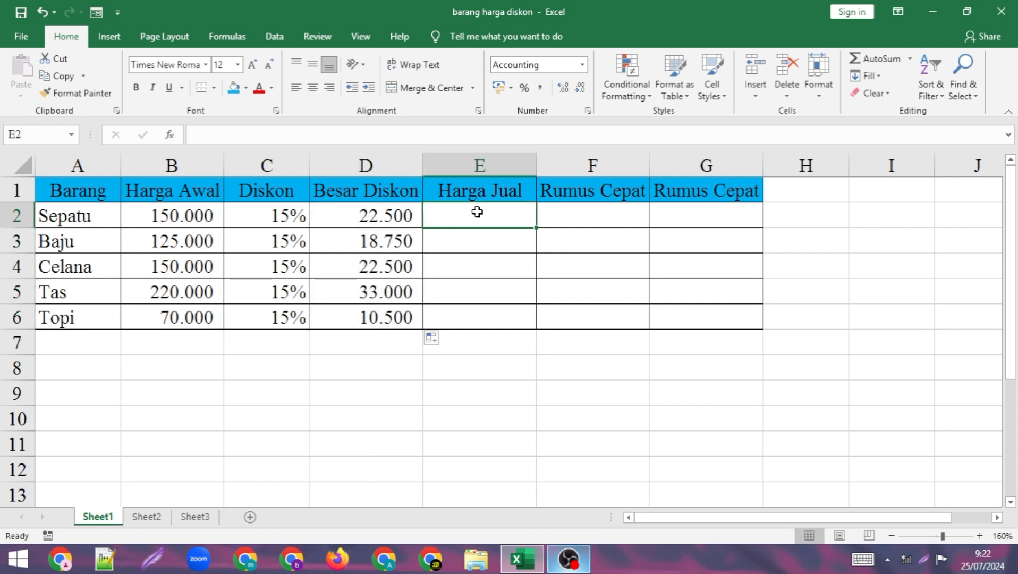
type("=")
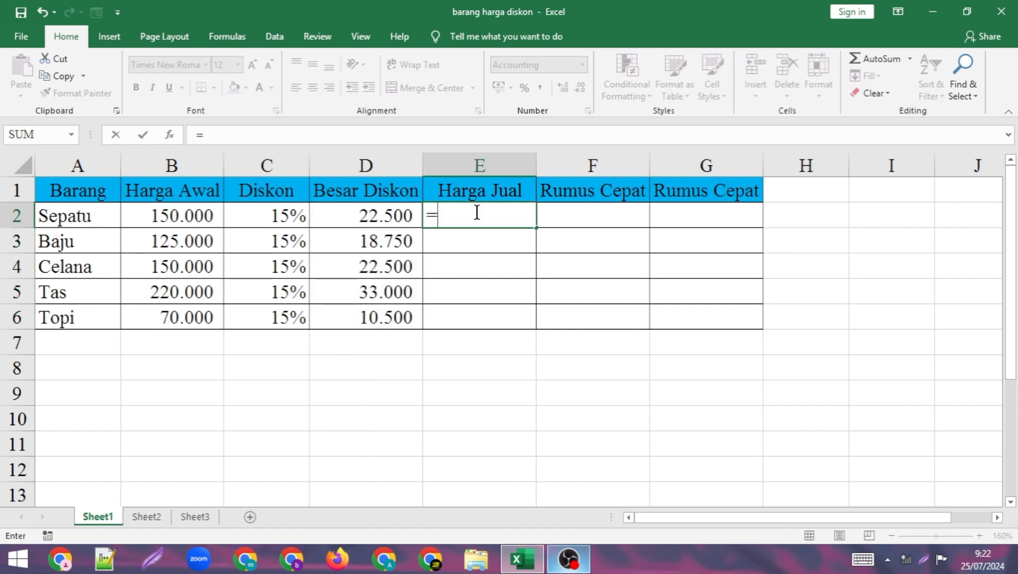
left_click(196, 214)
type("-")
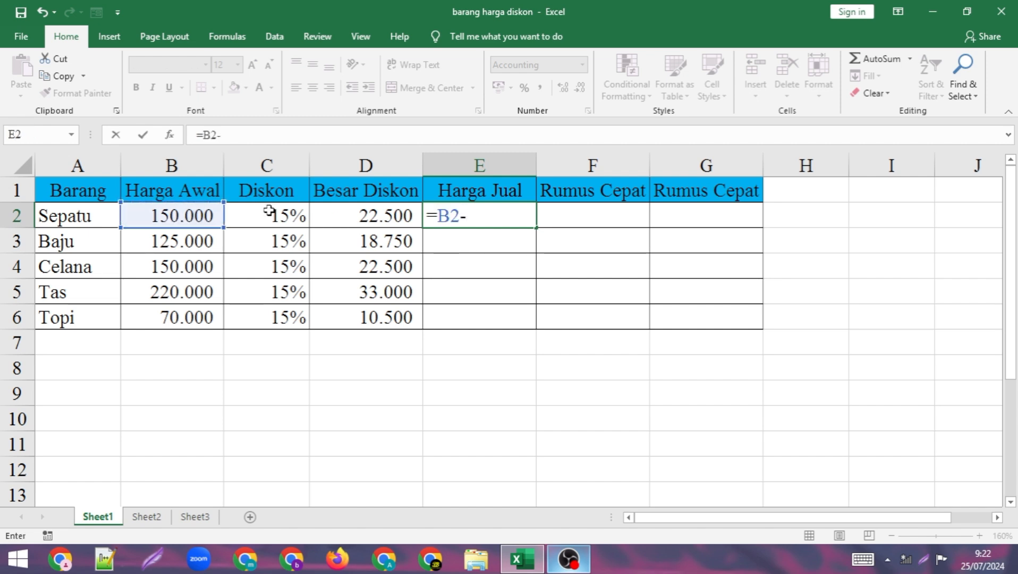
left_click(360, 216)
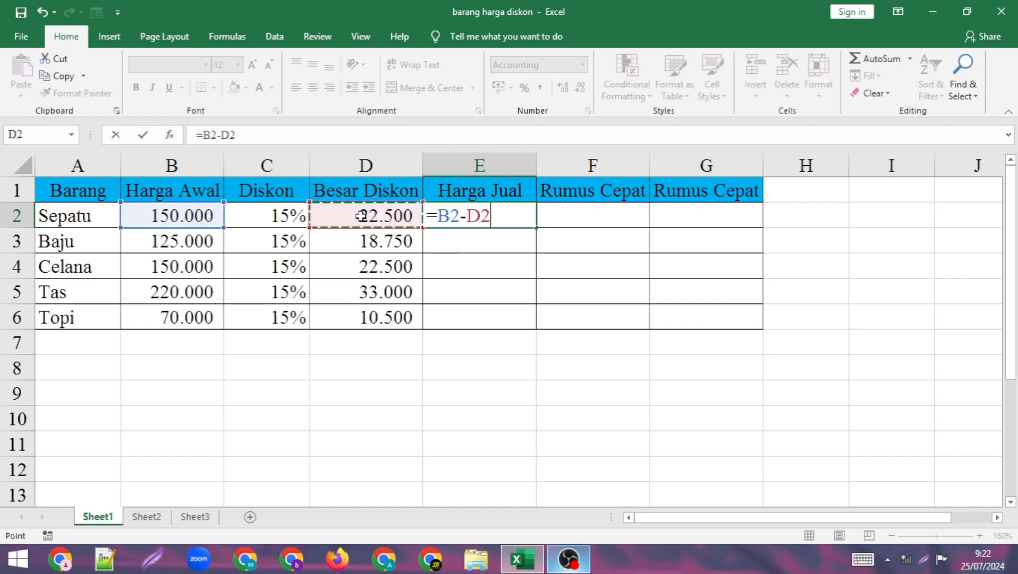
key("Return")
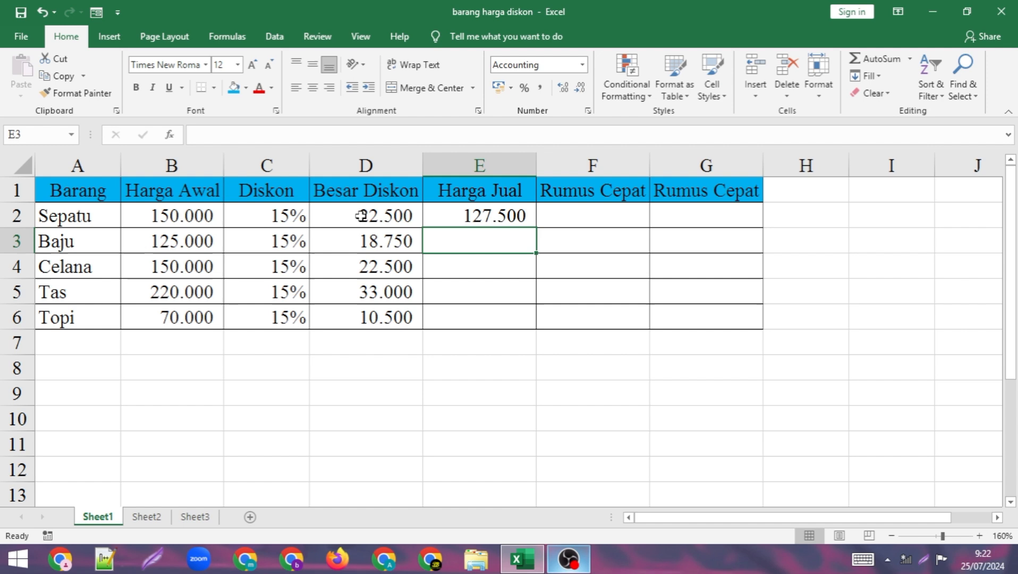
left_click(516, 216)
left_click_drag(535, 228, 533, 332)
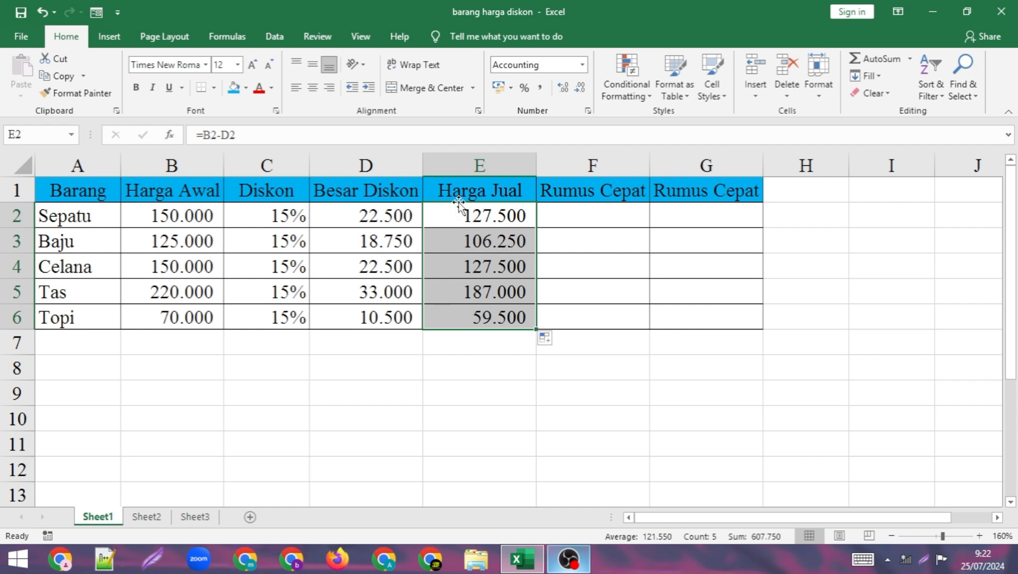
left_click(552, 222)
left_click(706, 221)
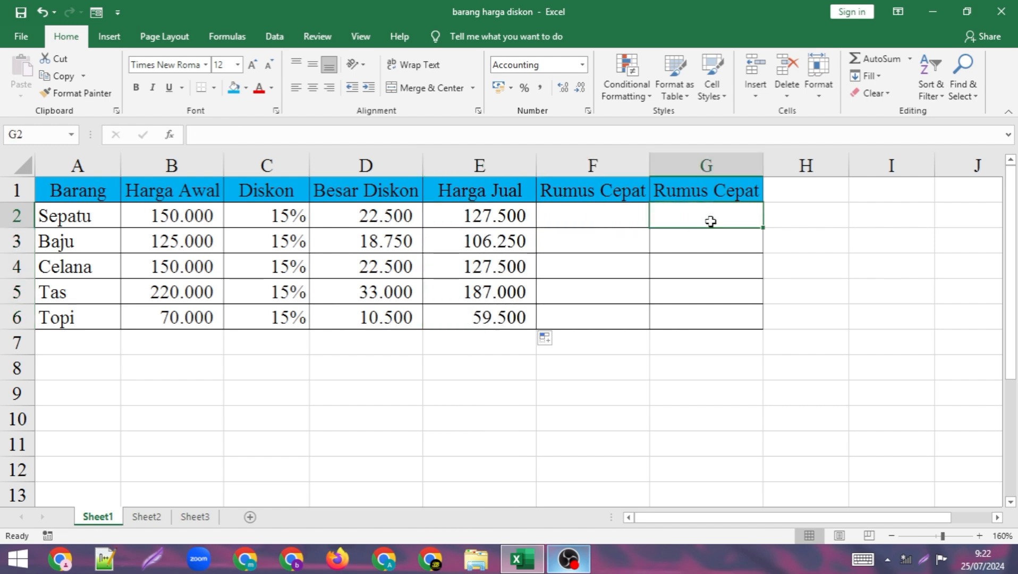
left_click(602, 219)
left_click(679, 222)
left_click(615, 220)
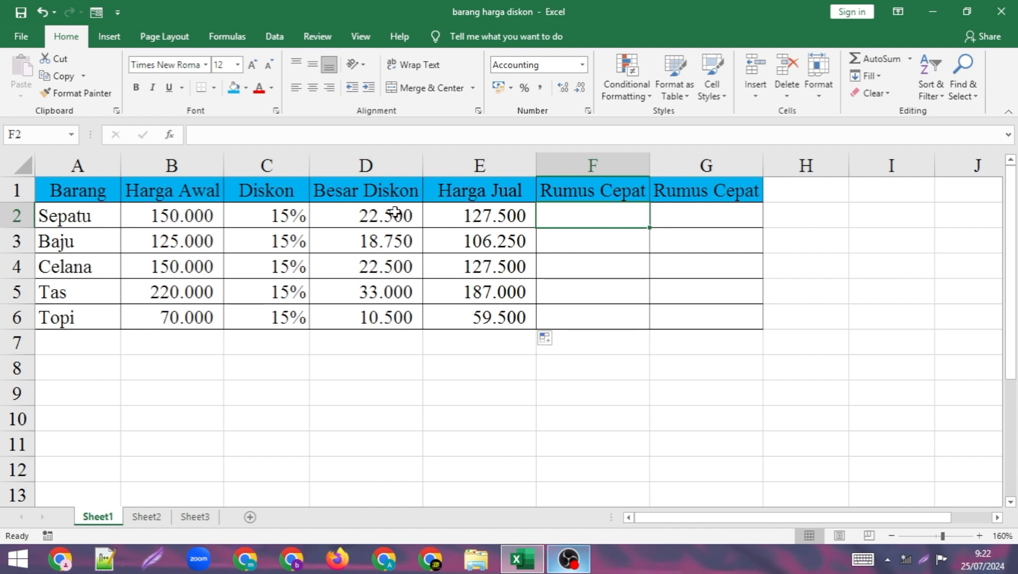
Enter the one-step selling price formula =B2-(B2*C2) in F2 and fill it down the first Rumus Cepat column to F6
double_click(591, 214)
type("=")
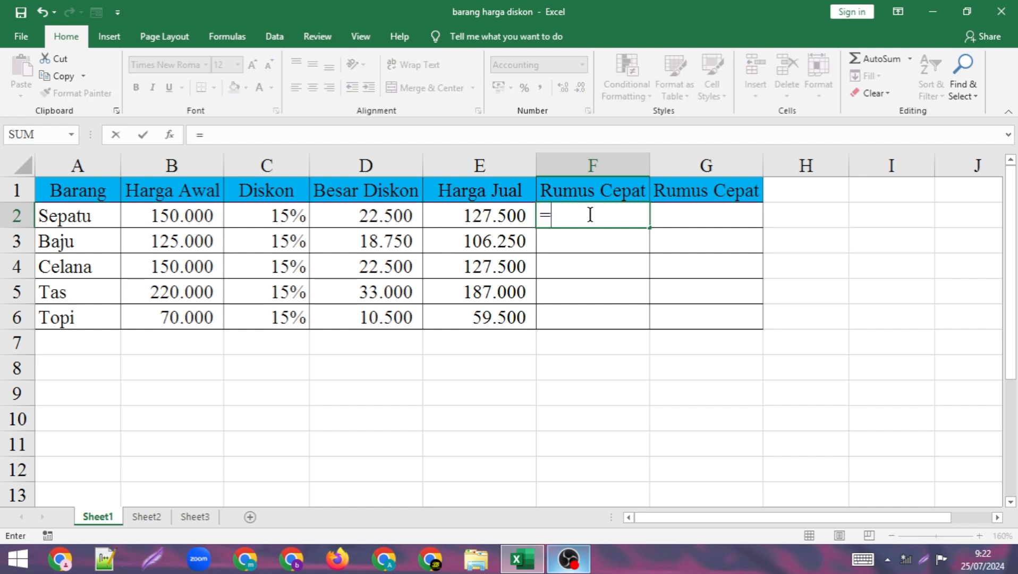
left_click(181, 216)
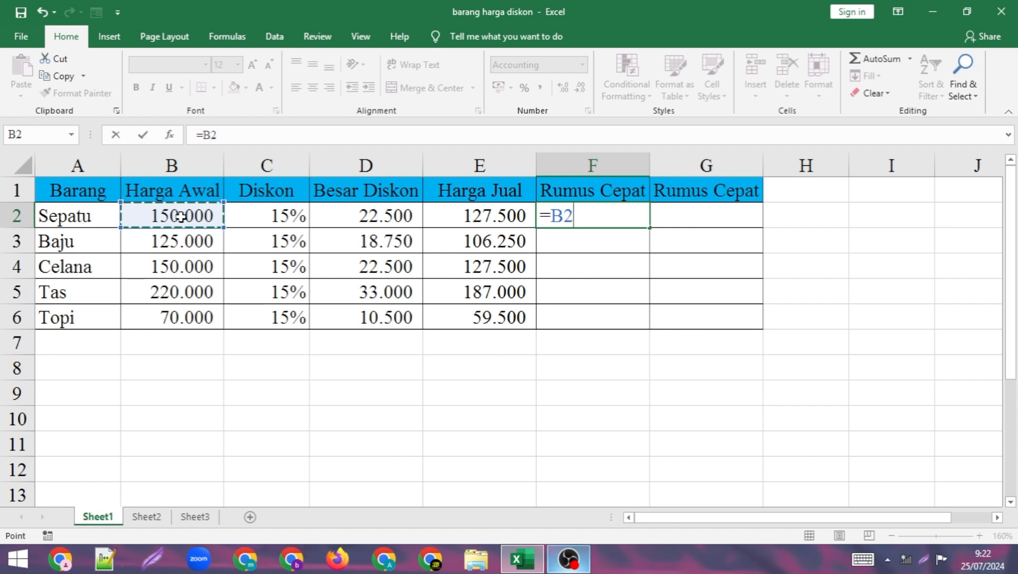
type("-(")
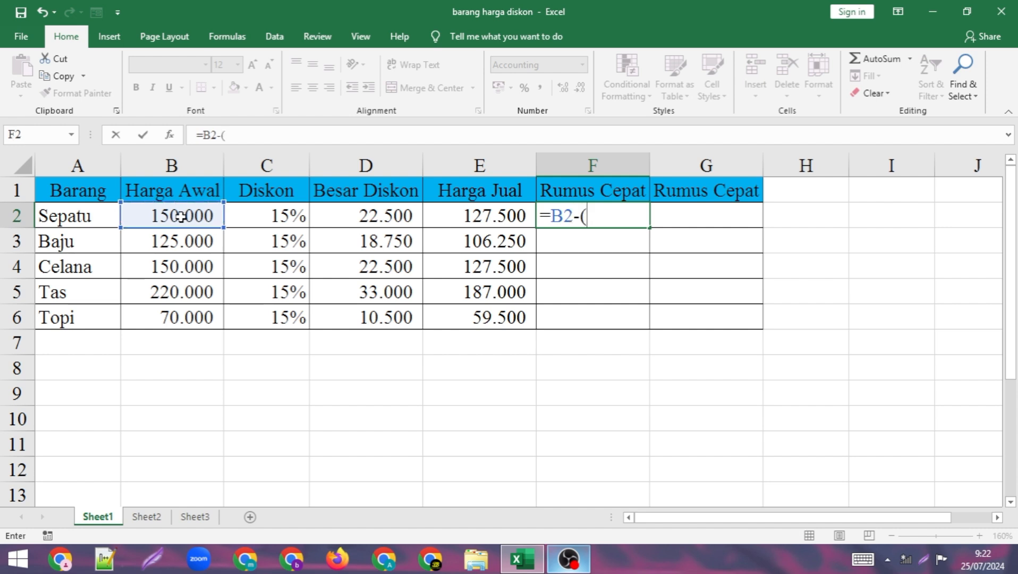
left_click(190, 215)
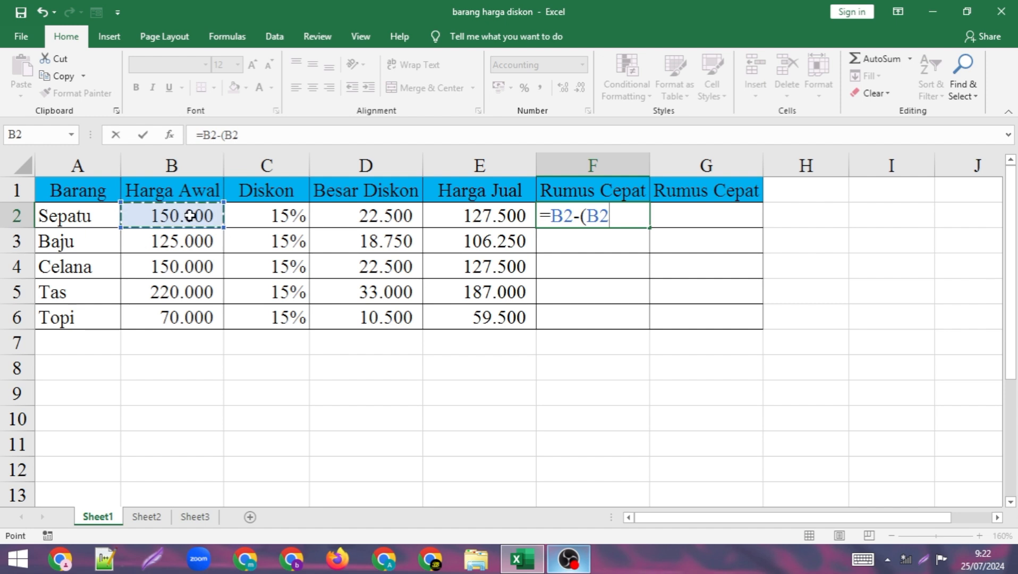
type("*")
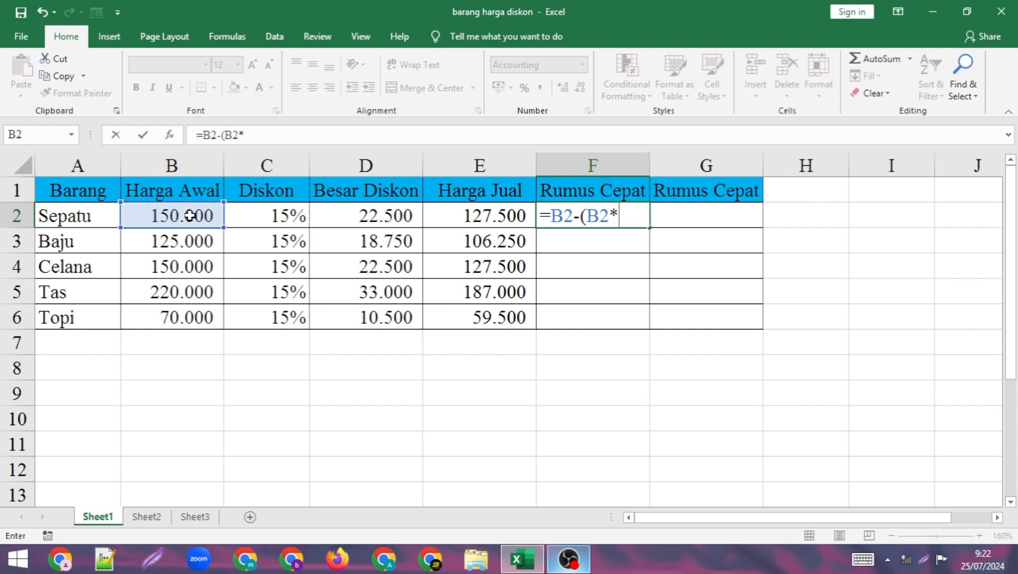
left_click(288, 219)
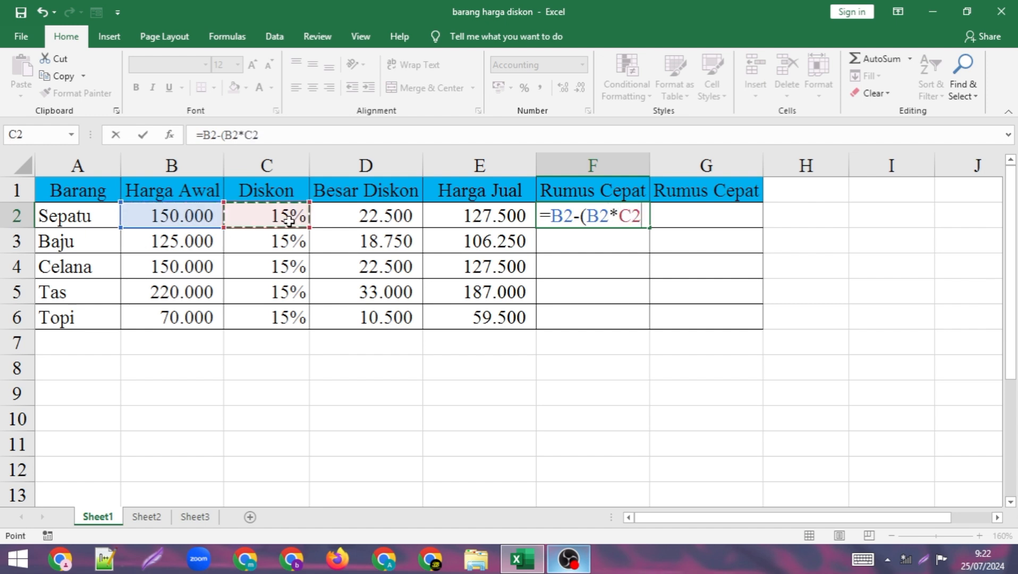
type(")")
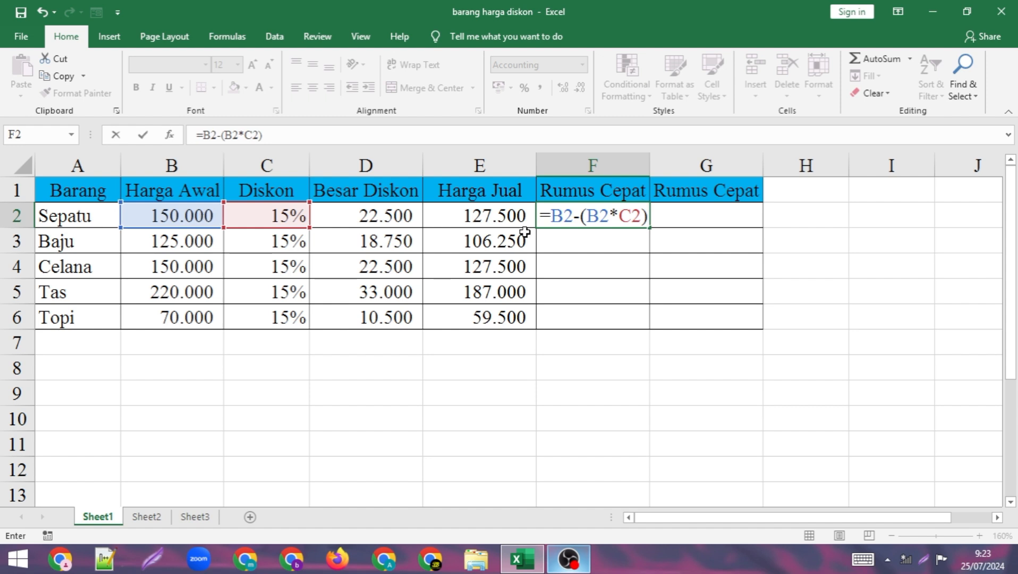
key("Return")
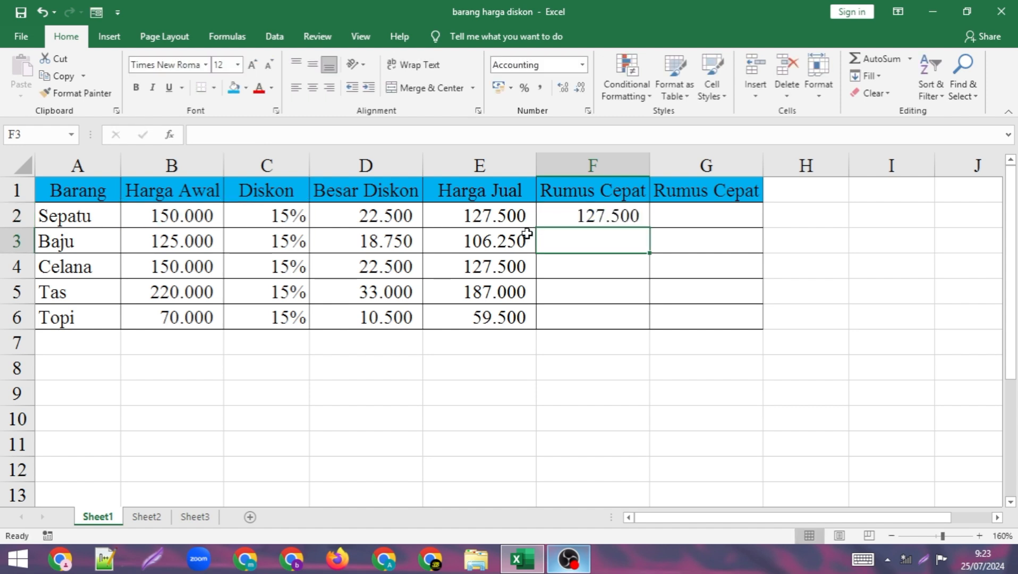
left_click(626, 216)
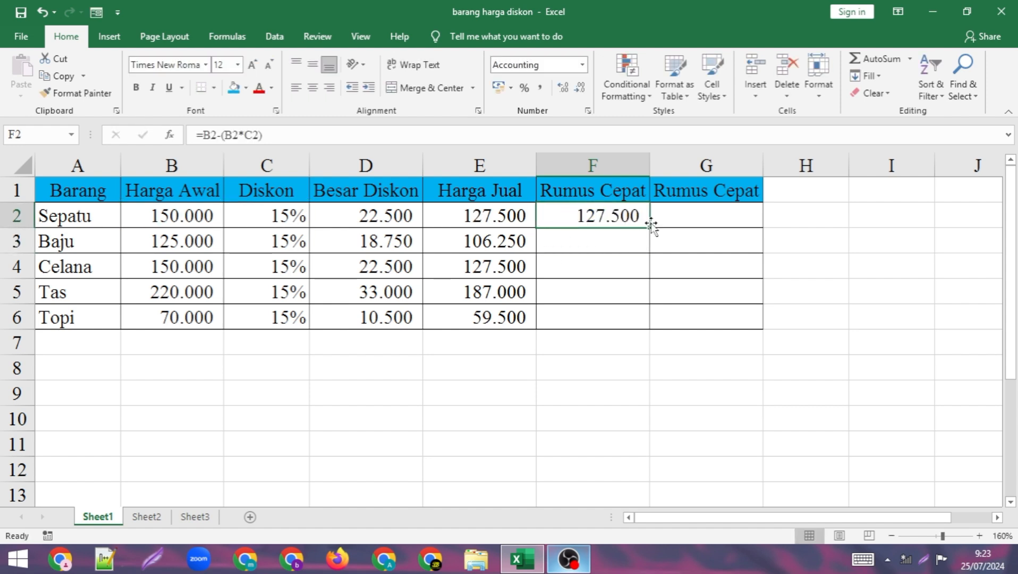
left_click_drag(650, 226, 633, 318)
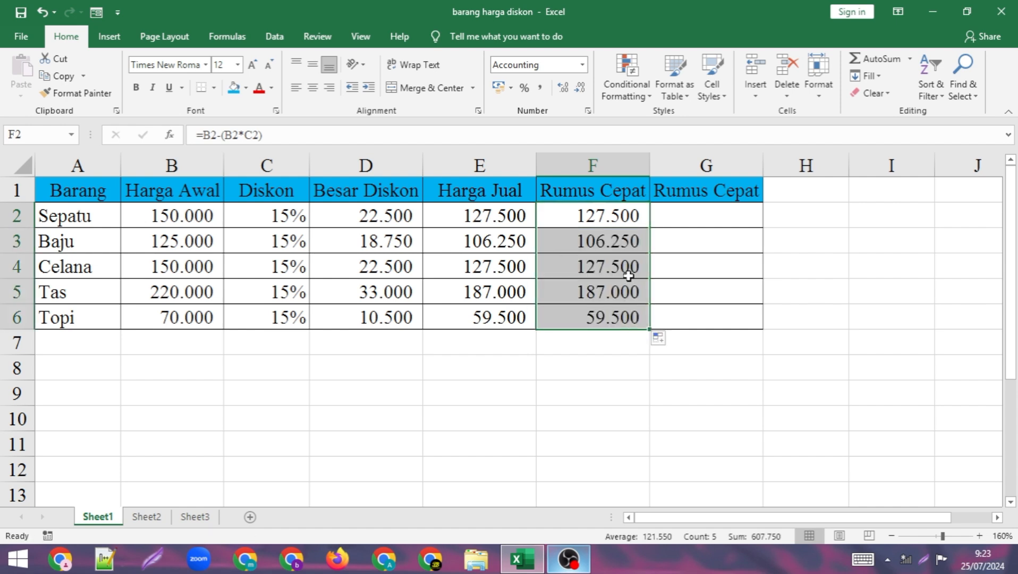
Enter the alternative selling price formula =B2*(1-C2) in G2 and fill it down the second Rumus Cepat column to G6
left_click(677, 223)
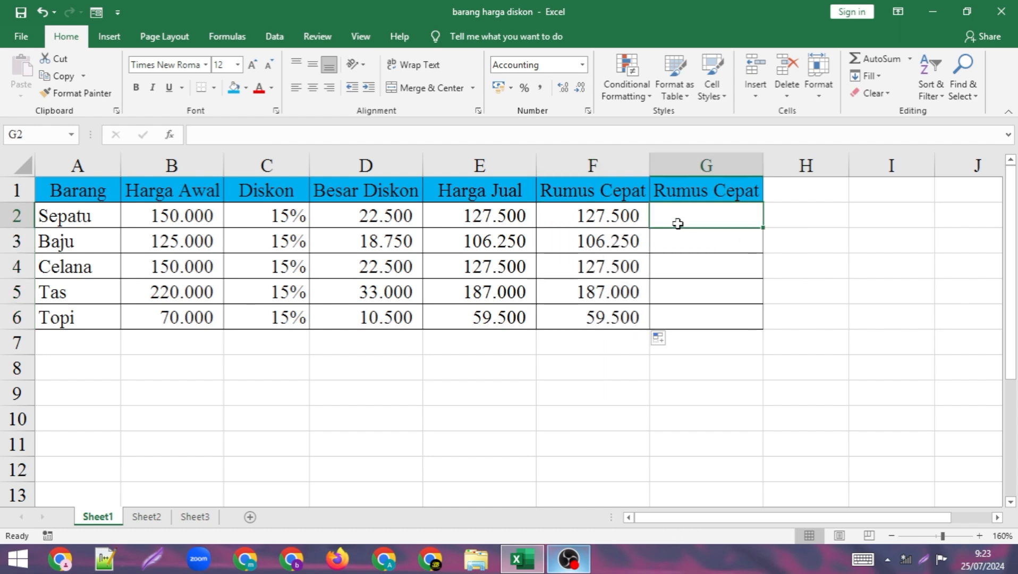
type("=")
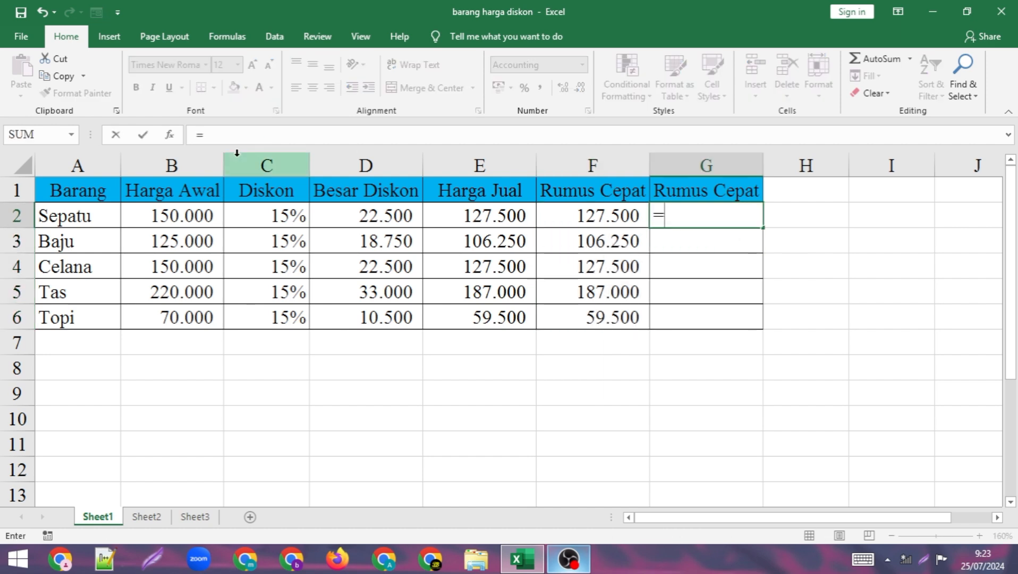
left_click(160, 217)
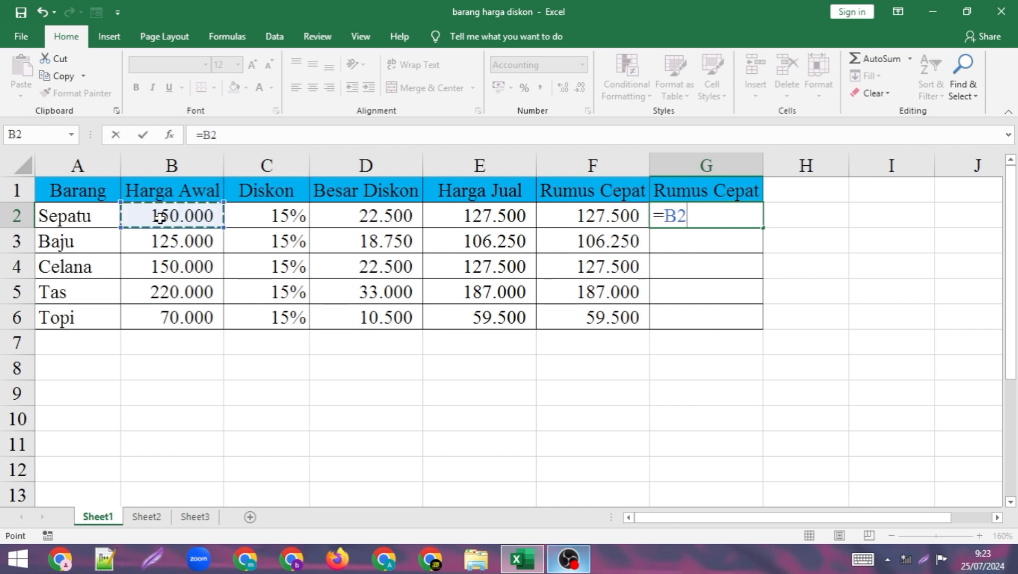
type("*")
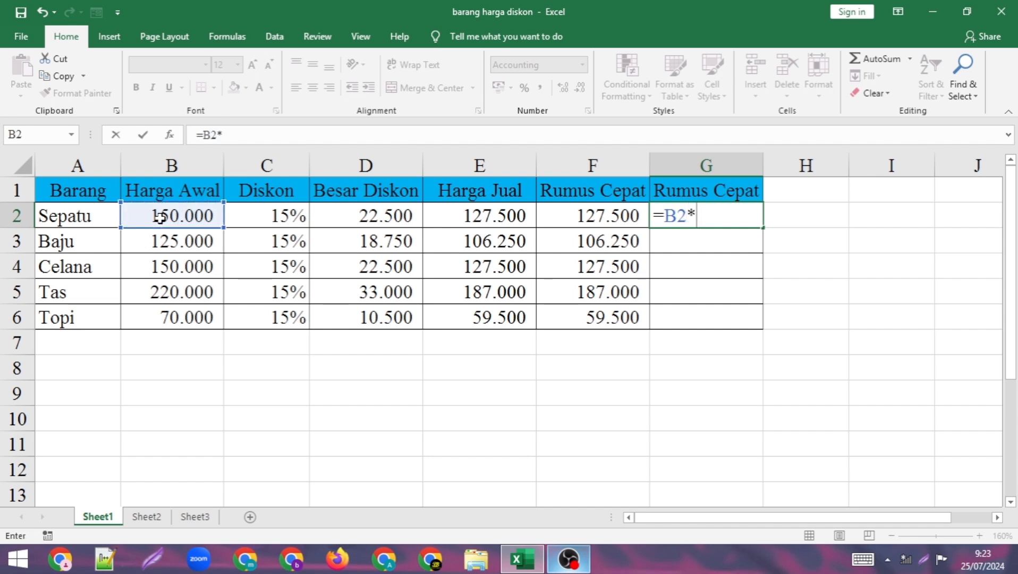
type("(")
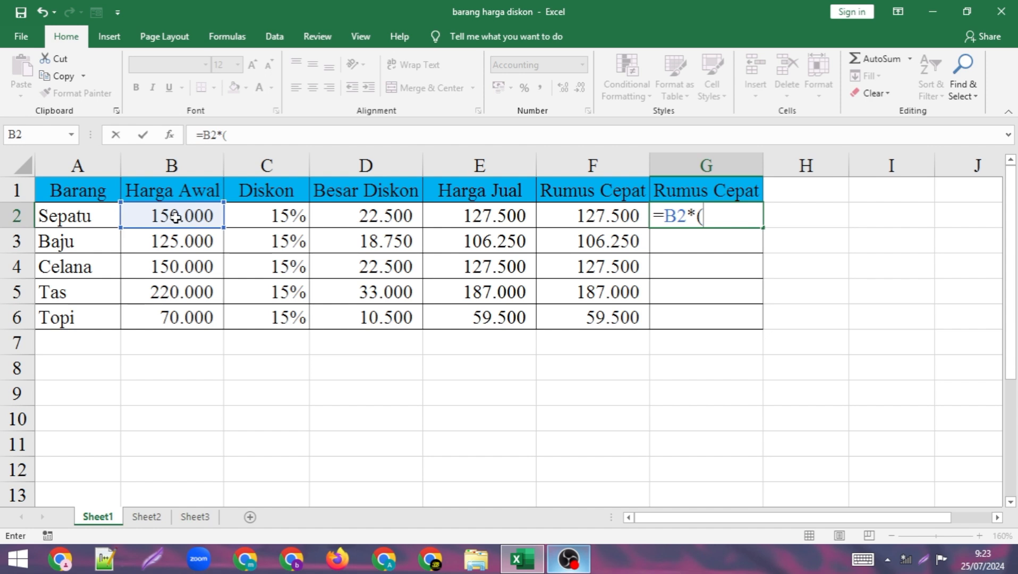
type("1-")
left_click(283, 213)
type(")")
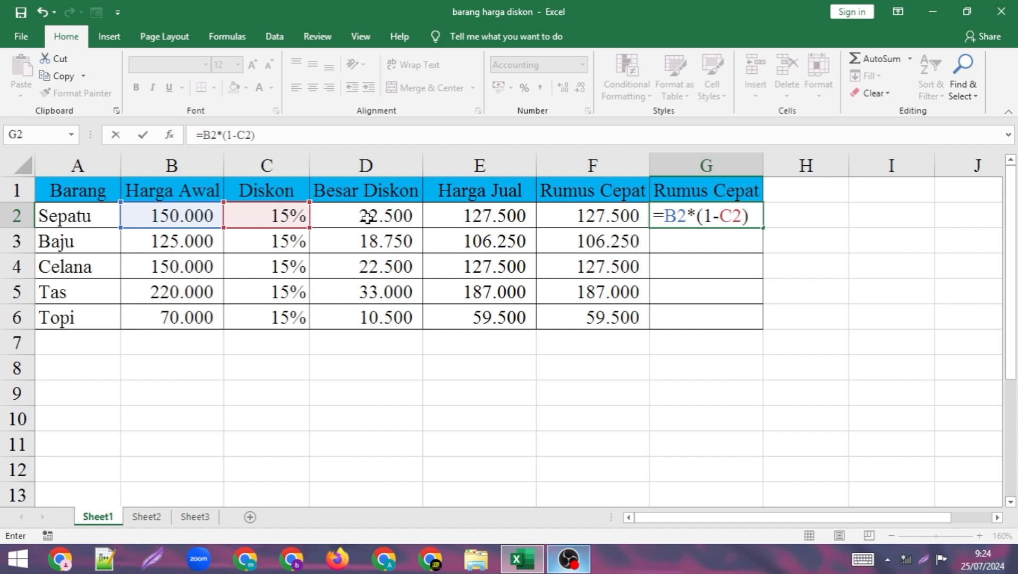
key("Return")
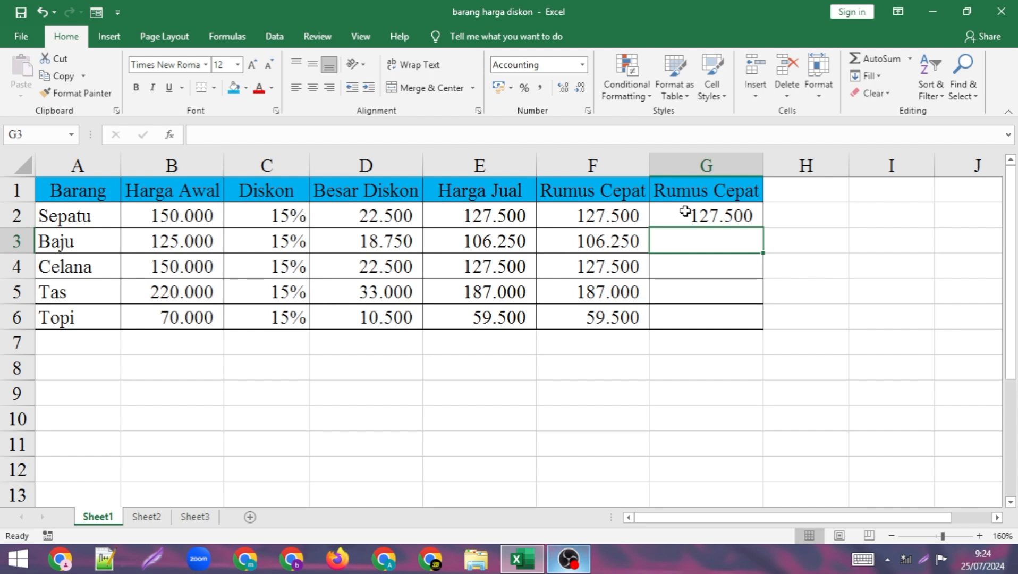
left_click(686, 211)
left_click_drag(760, 227, 754, 331)
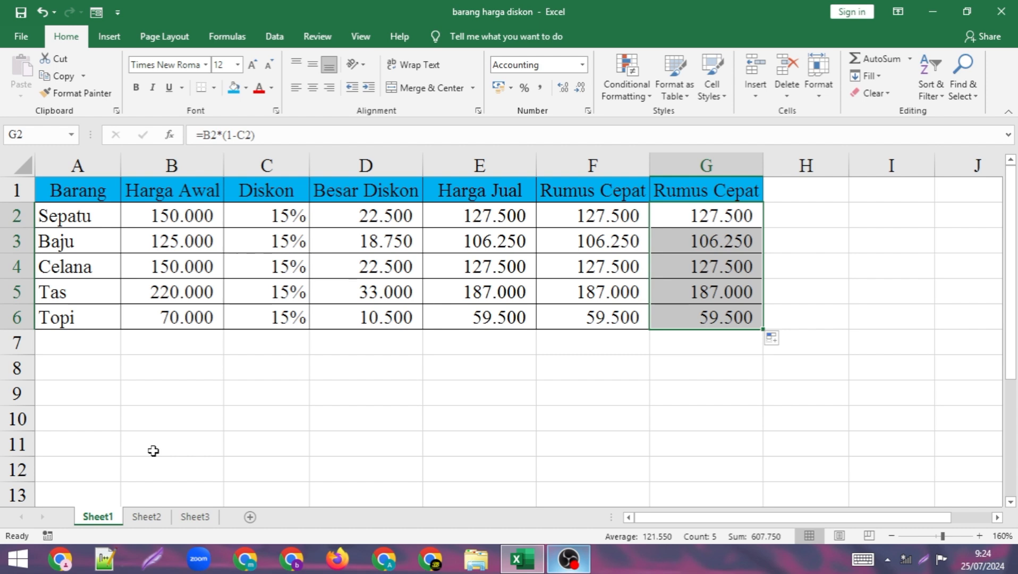
On Sheet2, start an IF formula in C2 that tests B2>150000, with 20% if true and 19% if false
left_click(146, 516)
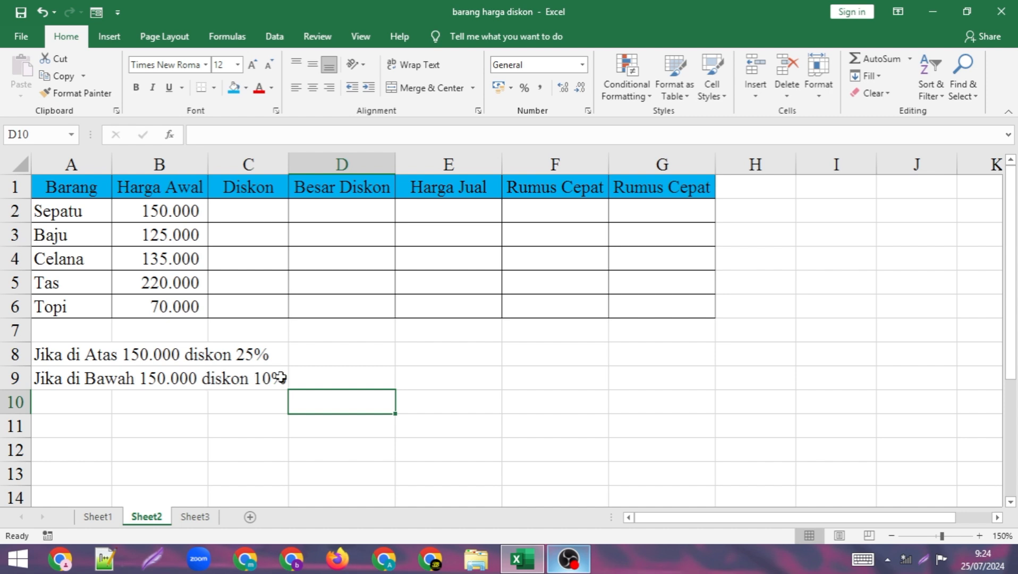
left_click(261, 208)
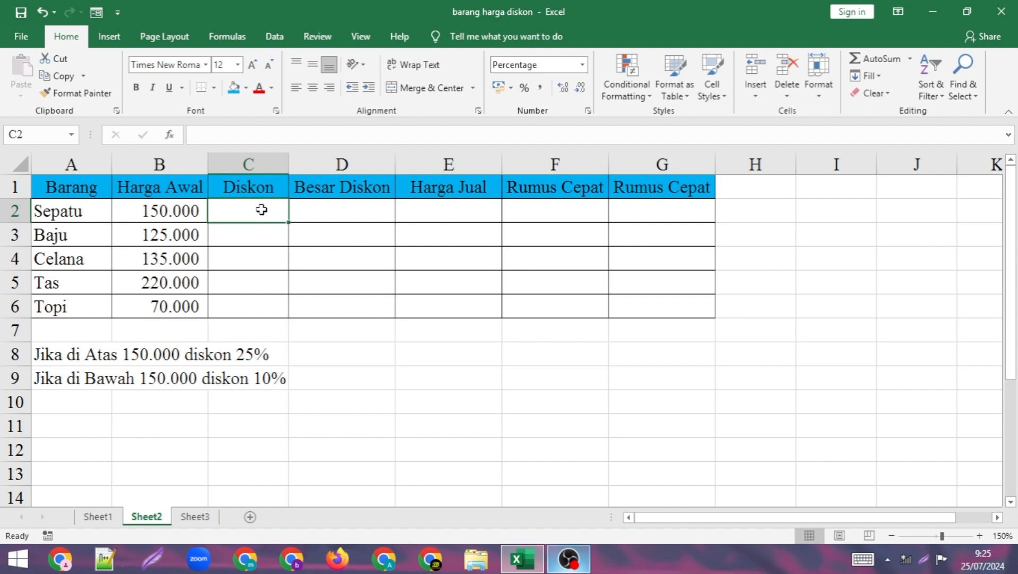
type("=if")
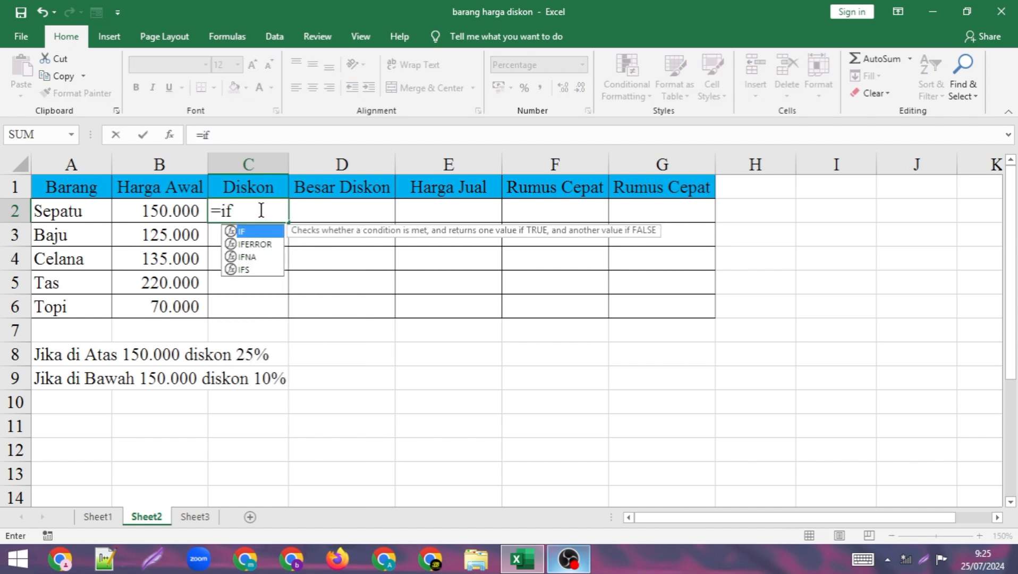
type("(")
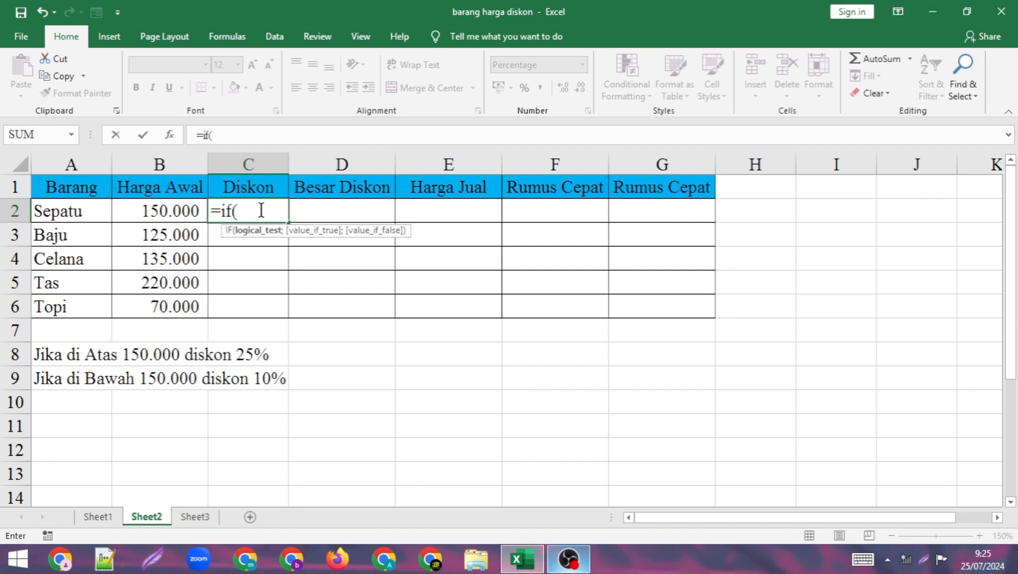
left_click(179, 208)
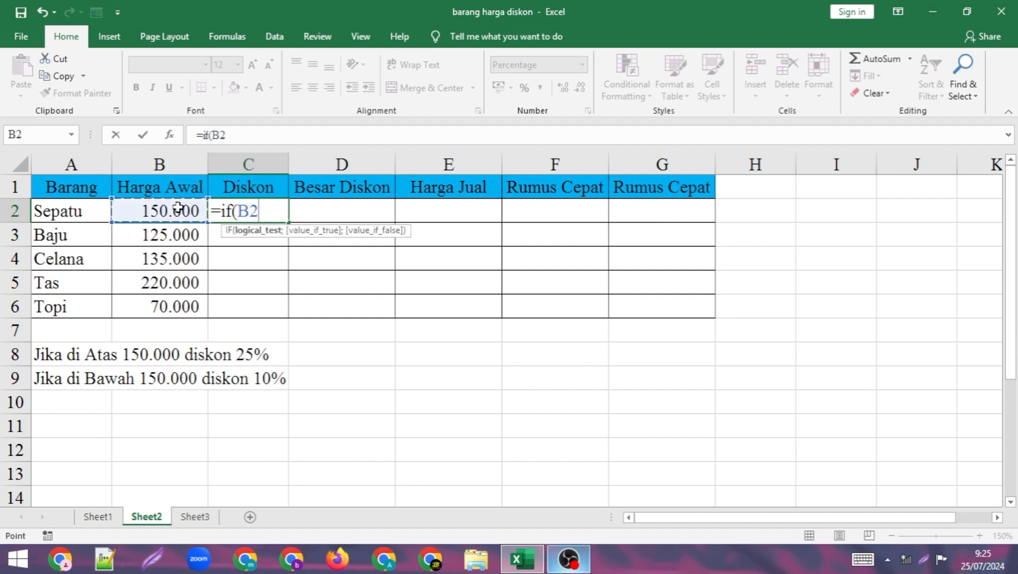
type(">150000")
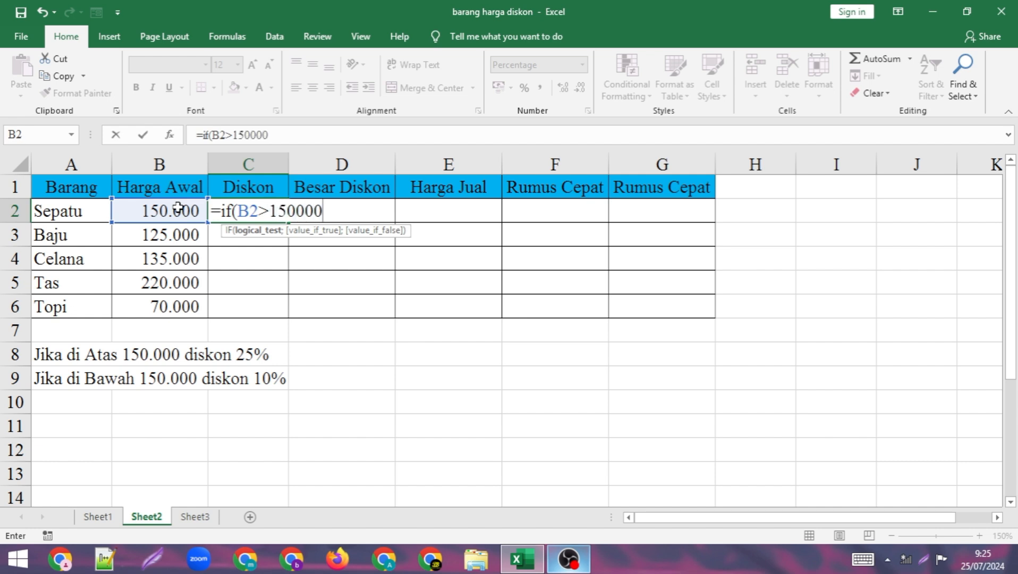
type(";")
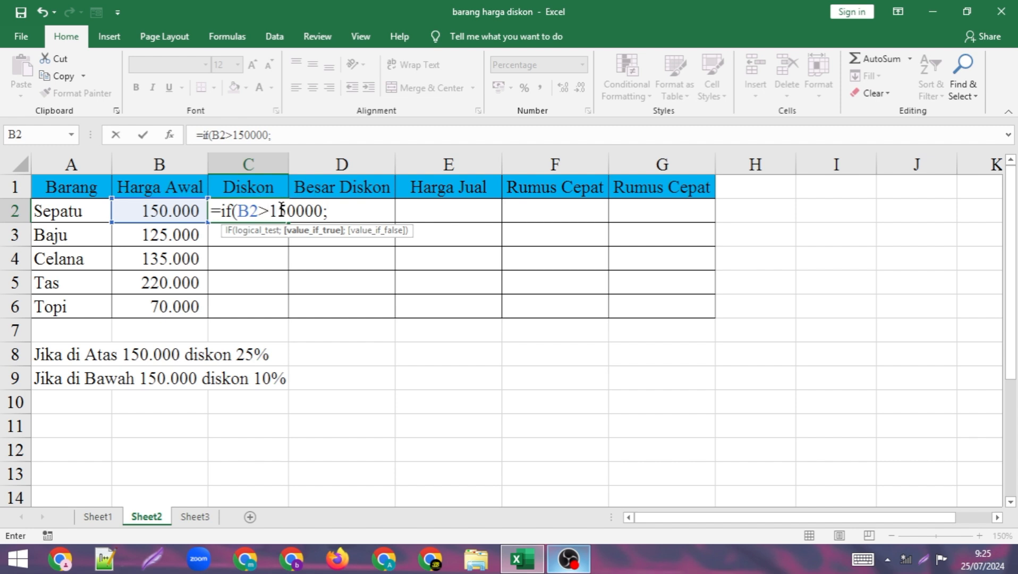
type("20%;")
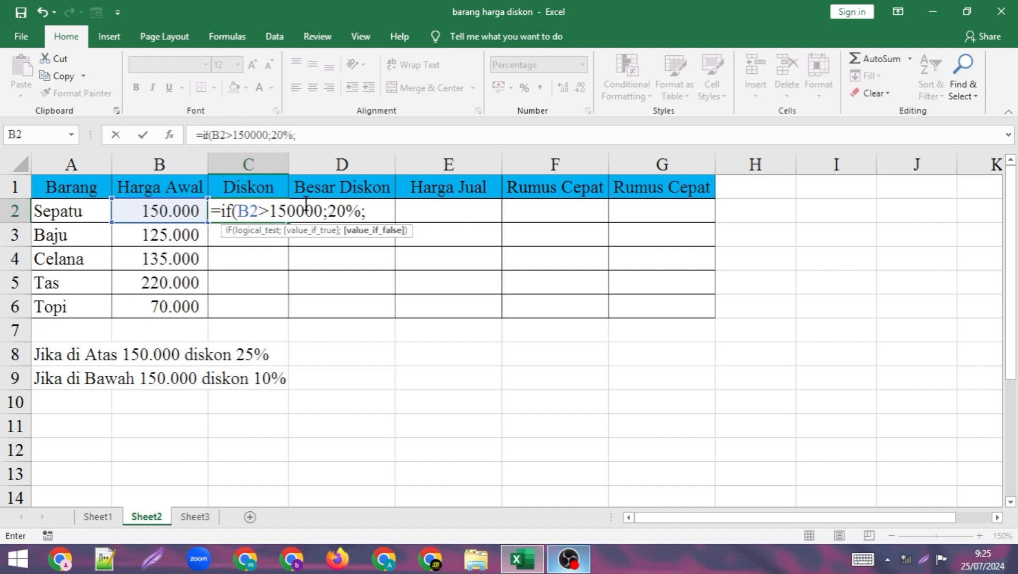
type("19%")
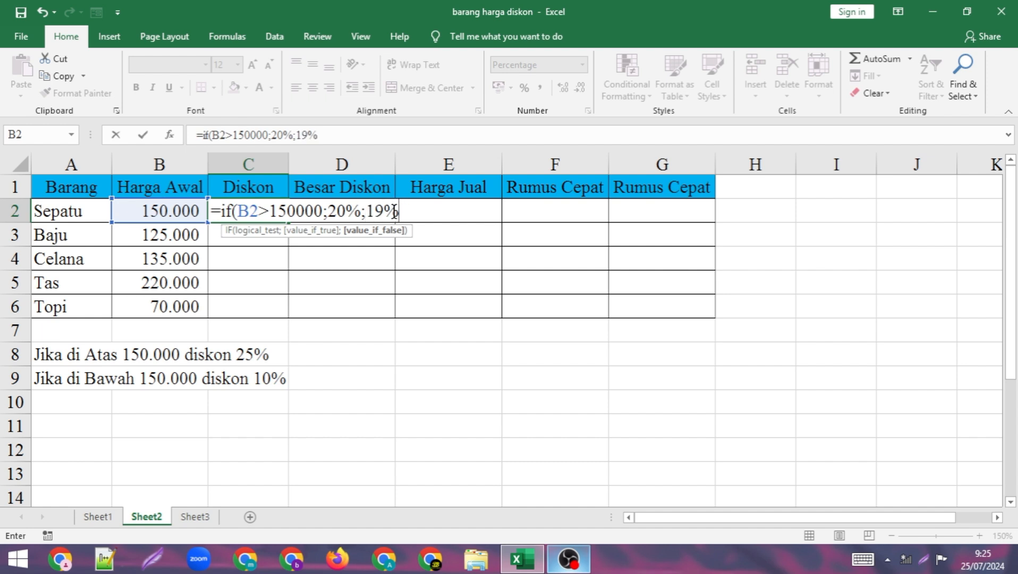
Correct the rates in the C2 IF formula to 25% if true and 10% if false, and complete the formula
left_click(380, 205)
key("Delete")
type("0")
left_click(347, 208)
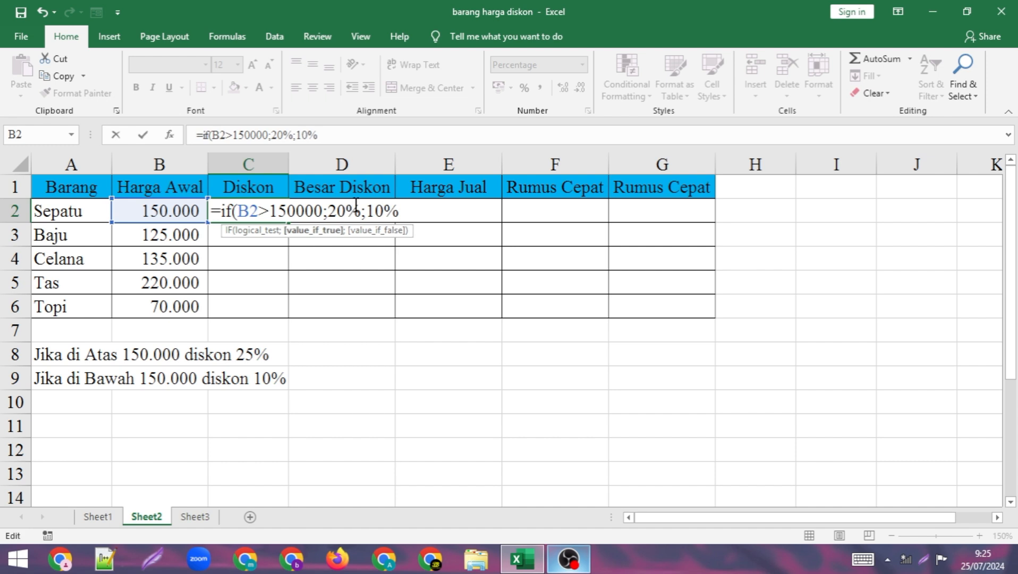
key("BackSpace")
type("5")
left_click(398, 212)
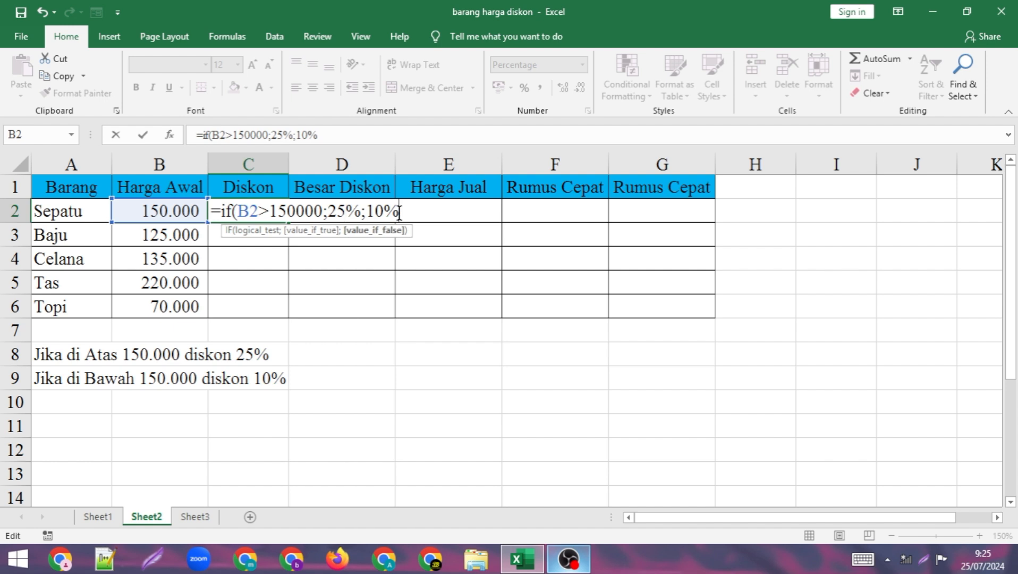
type(")")
key("Return")
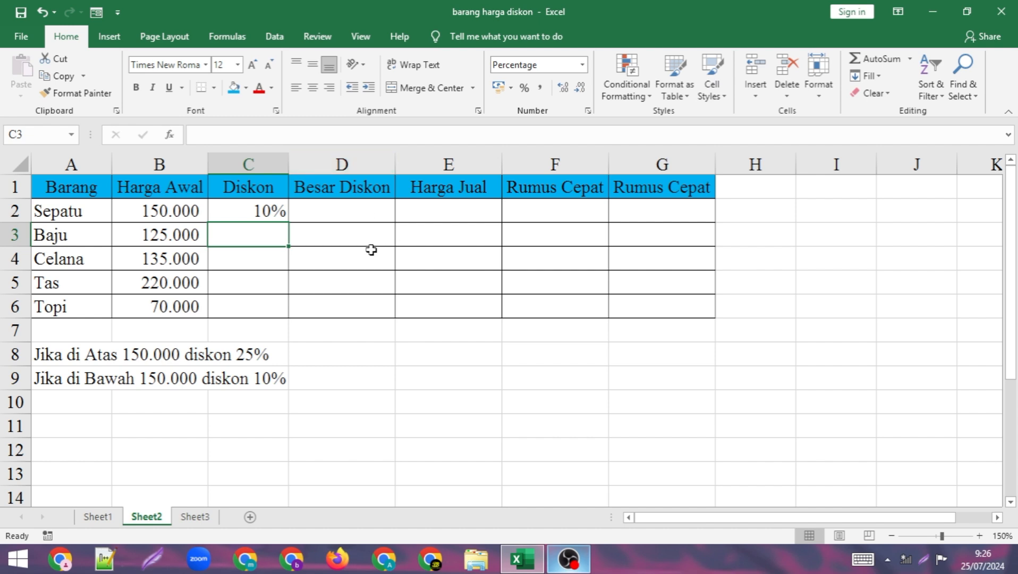
Review the IF formula in C2, and set the Sepatu starting price in B2 to 151000
double_click(271, 210)
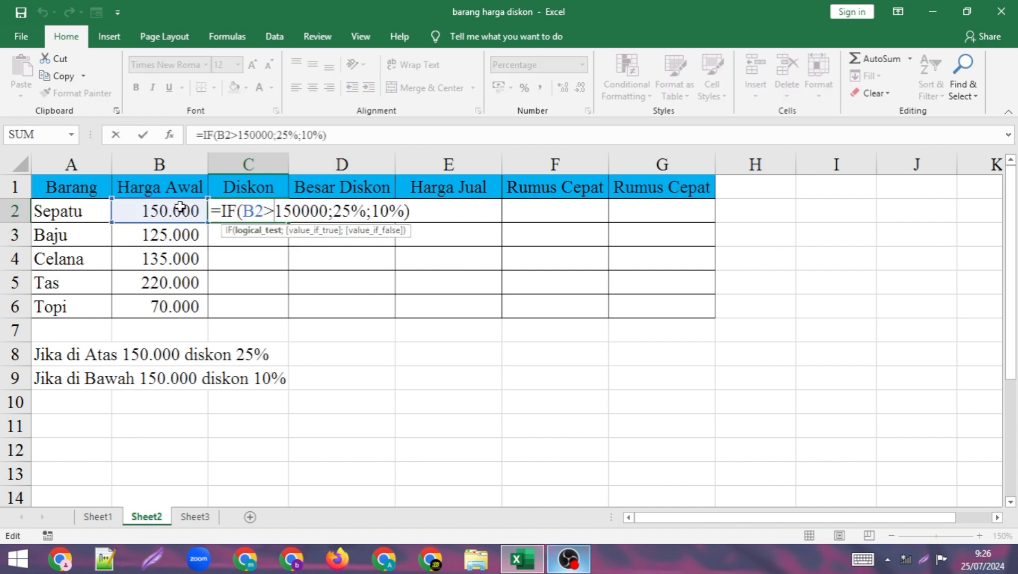
key("Return")
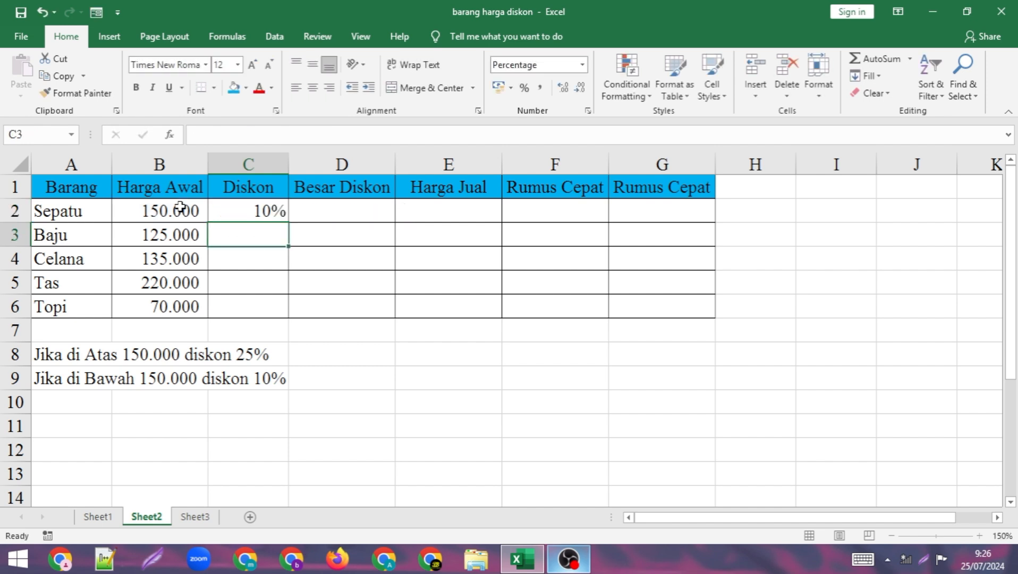
double_click(165, 207)
left_click(153, 208)
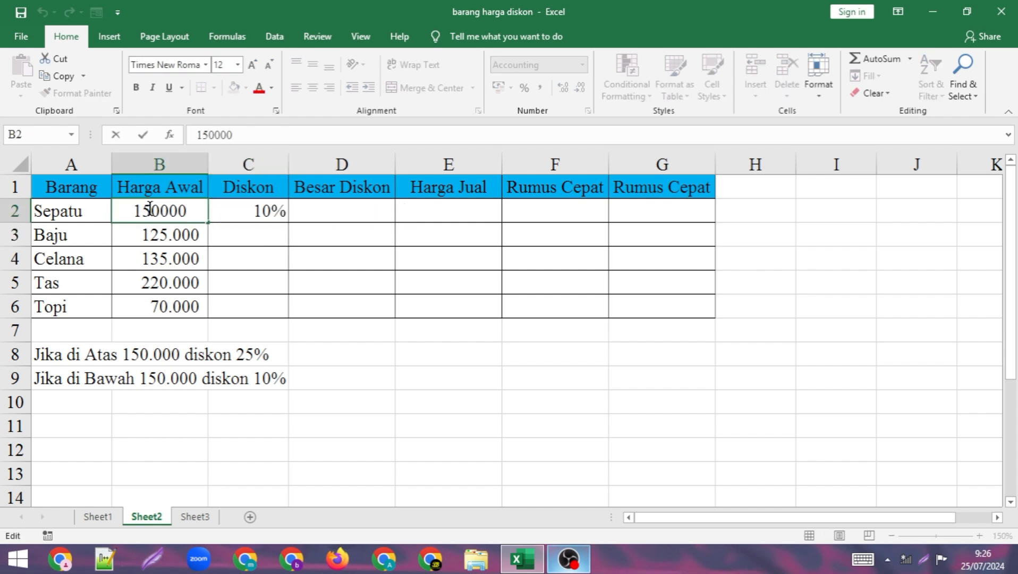
key("BackSpace")
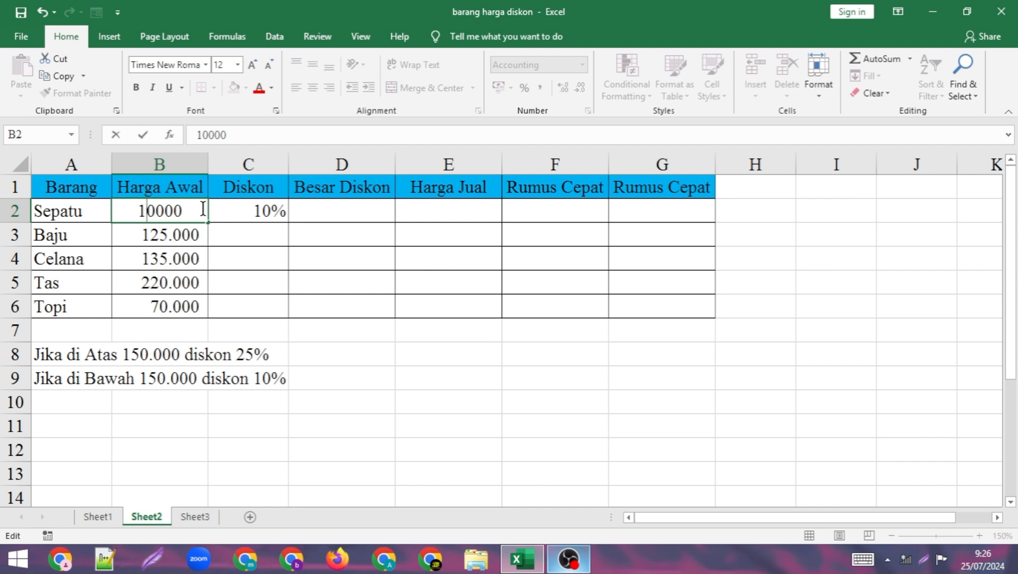
type("5")
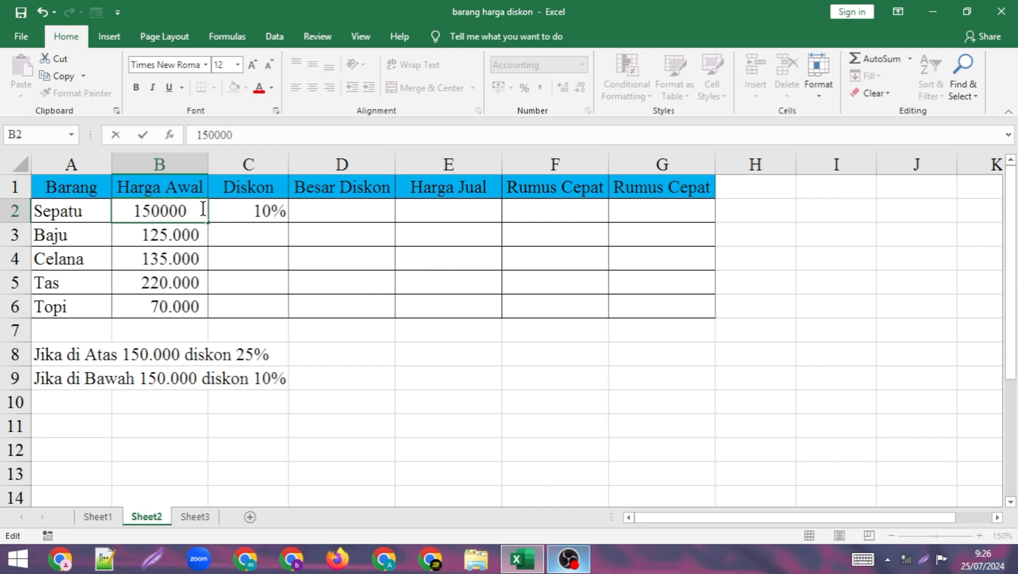
key("Delete")
type("1")
key("Return")
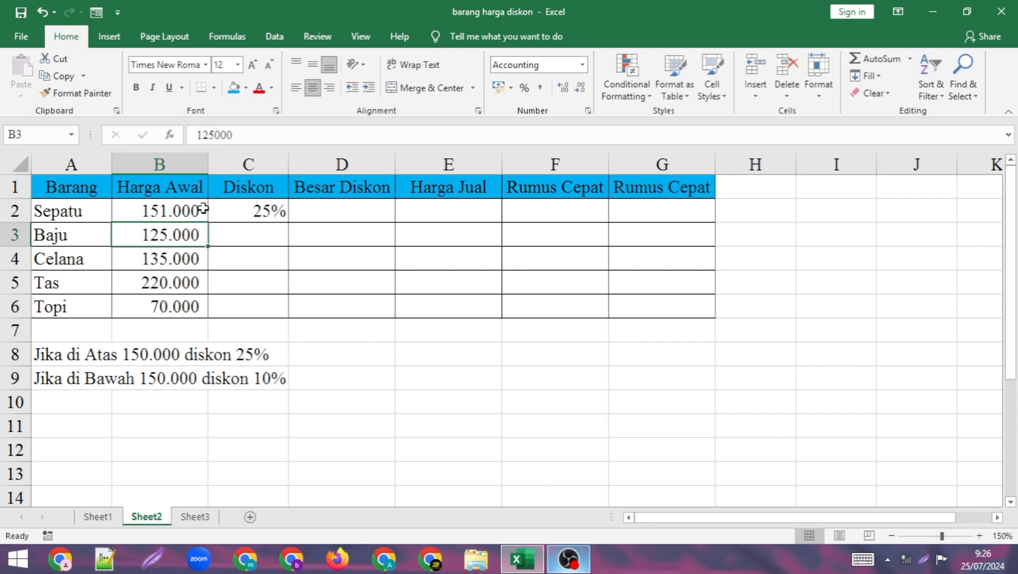
Fill the IF formula from C2 down the Diskon column to C6
left_click(253, 209)
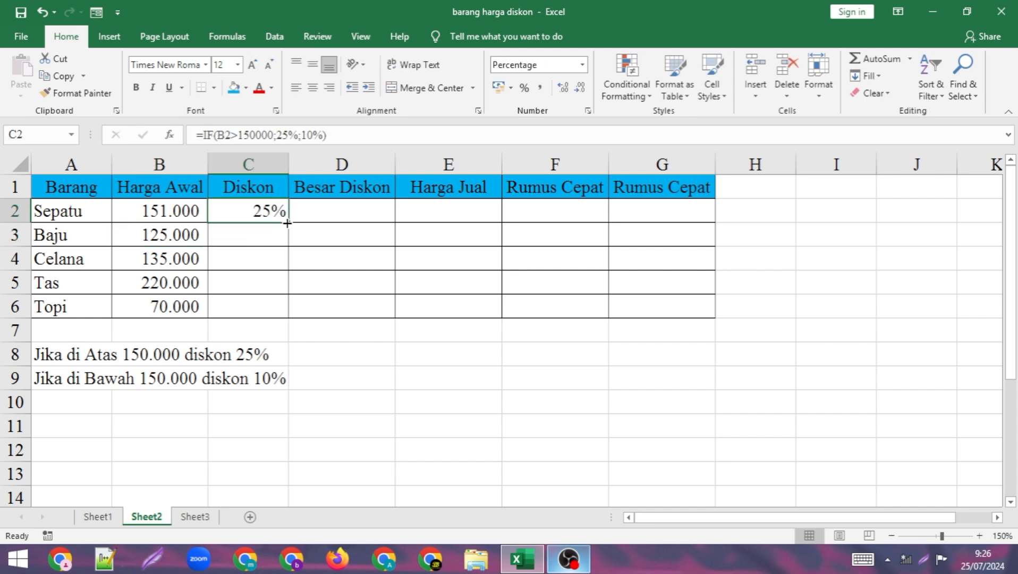
left_click_drag(286, 223, 280, 314)
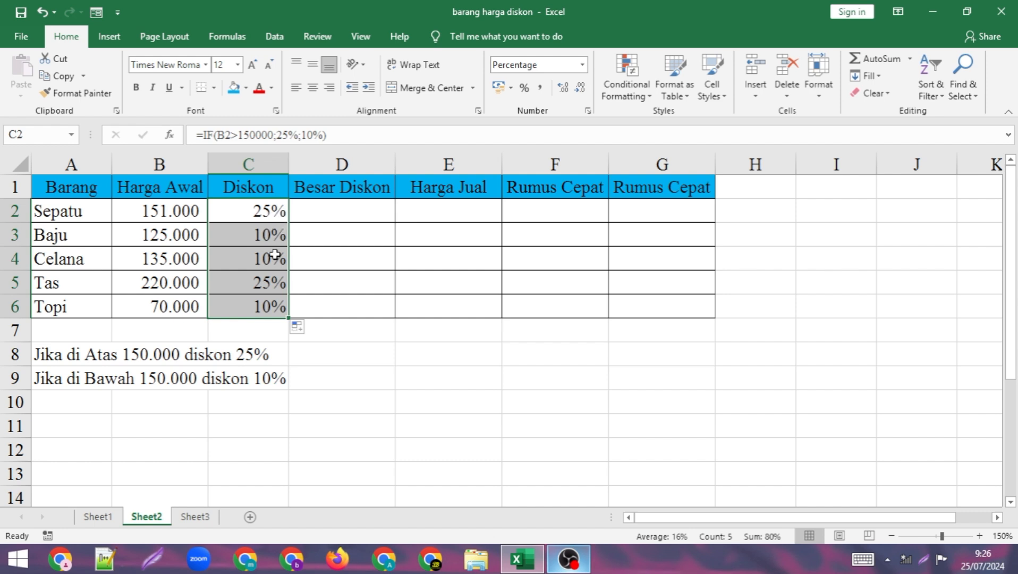
left_click(367, 283)
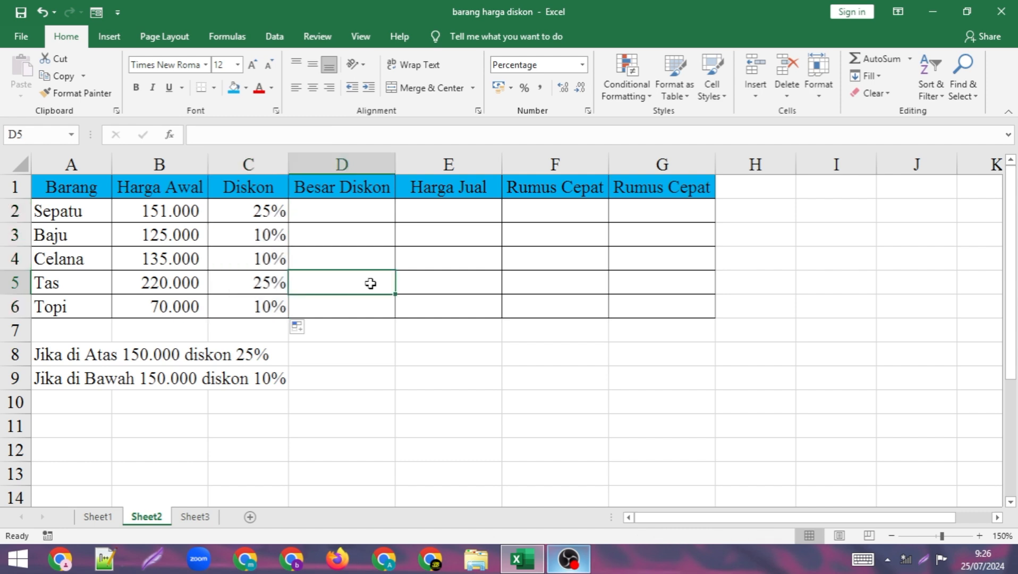
Calculate the discount amount in D2 with =B2*C2 and fill it down the Besar Diskon column to D6
left_click(347, 211)
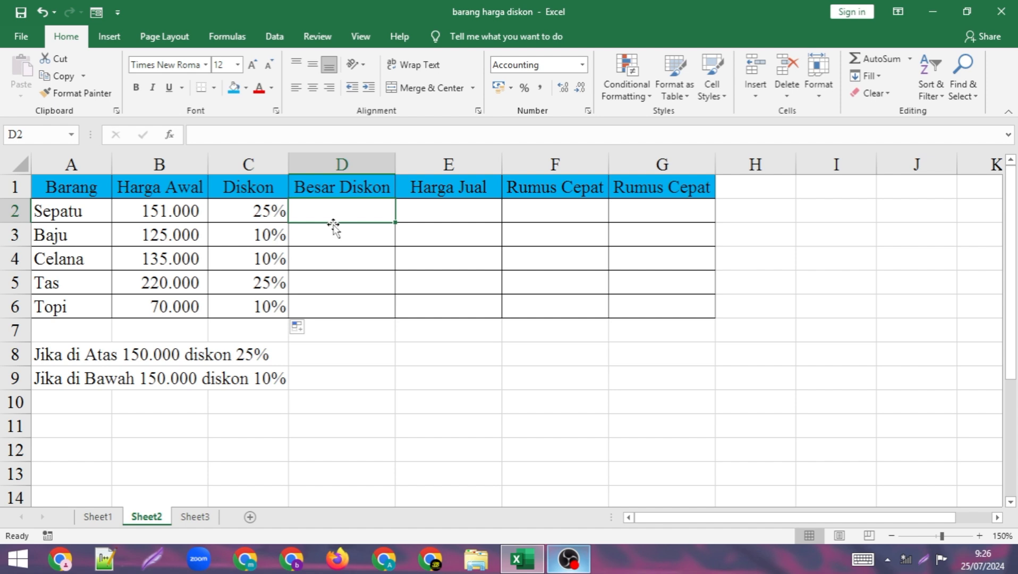
type("=")
left_click(180, 209)
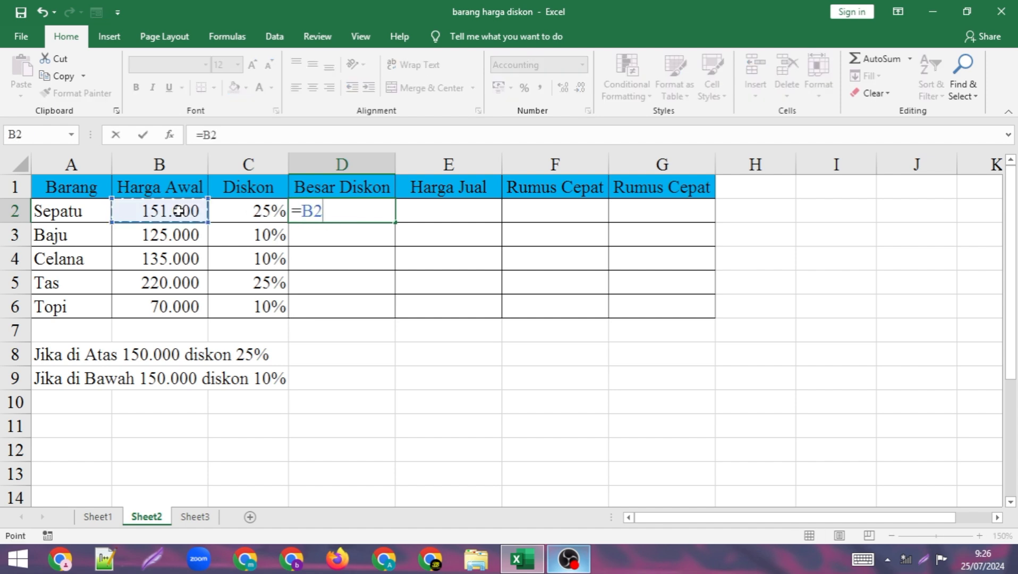
type("*")
left_click(241, 210)
key("Return")
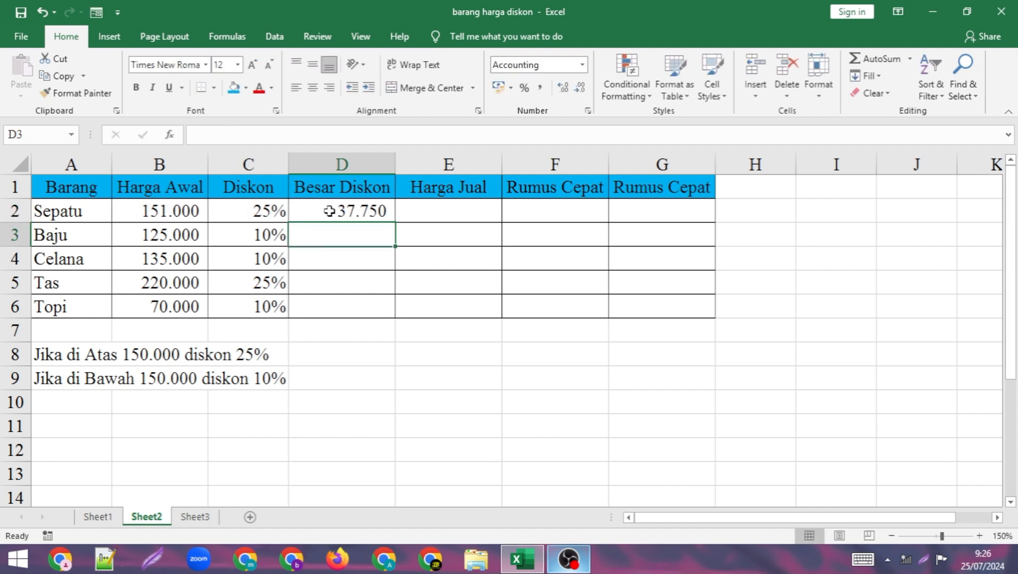
left_click(364, 206)
double_click(390, 222)
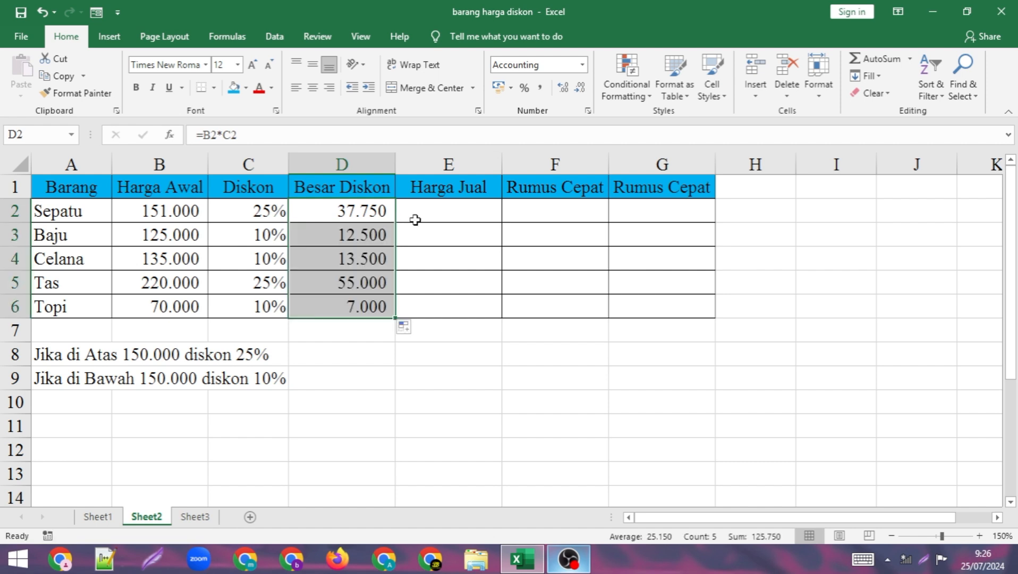
Calculate the selling price in E2 with =B2-D2 and fill it down the Harga Jual column to E6
left_click(465, 211)
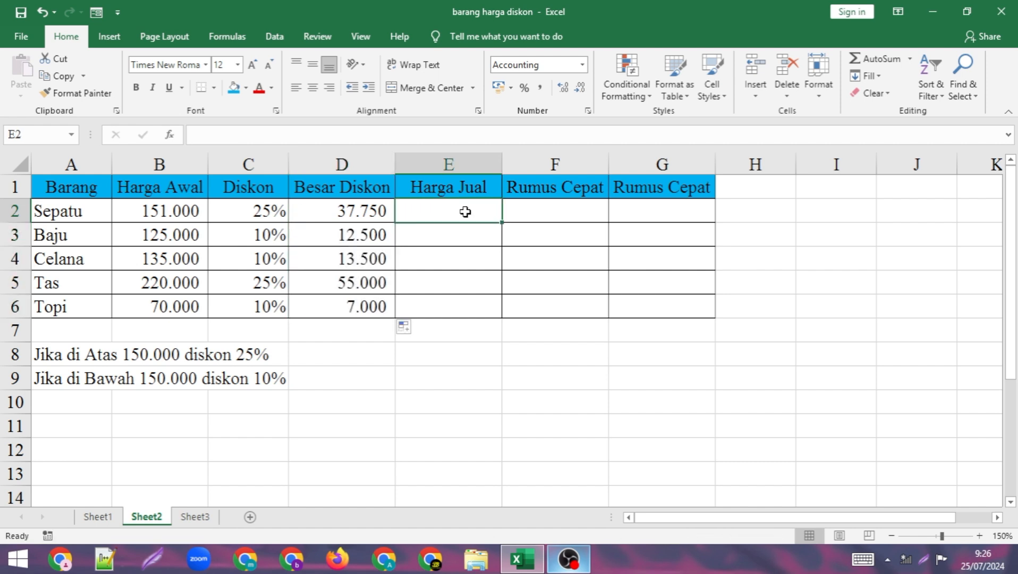
type("=")
left_click(144, 211)
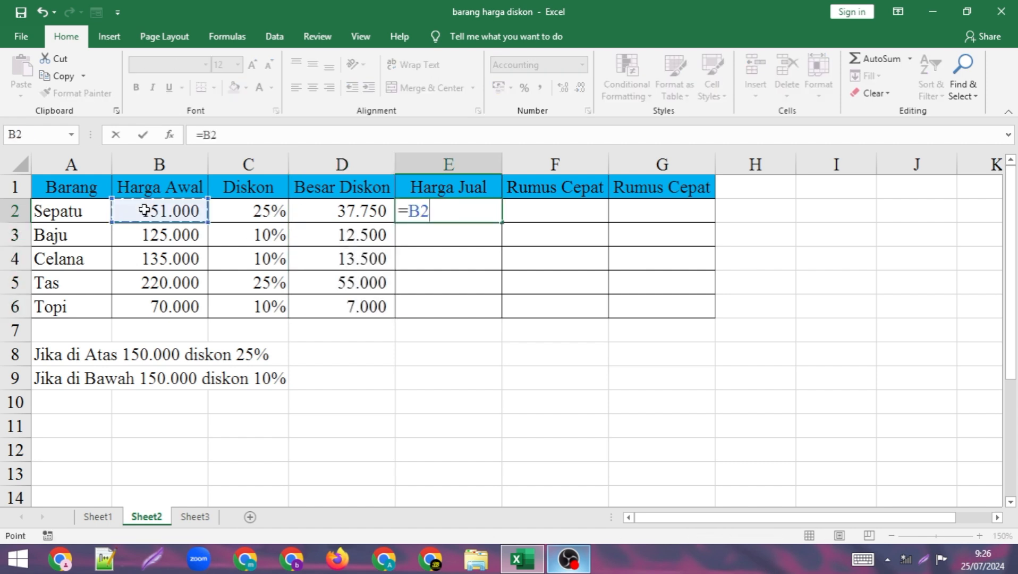
type("-")
left_click(333, 205)
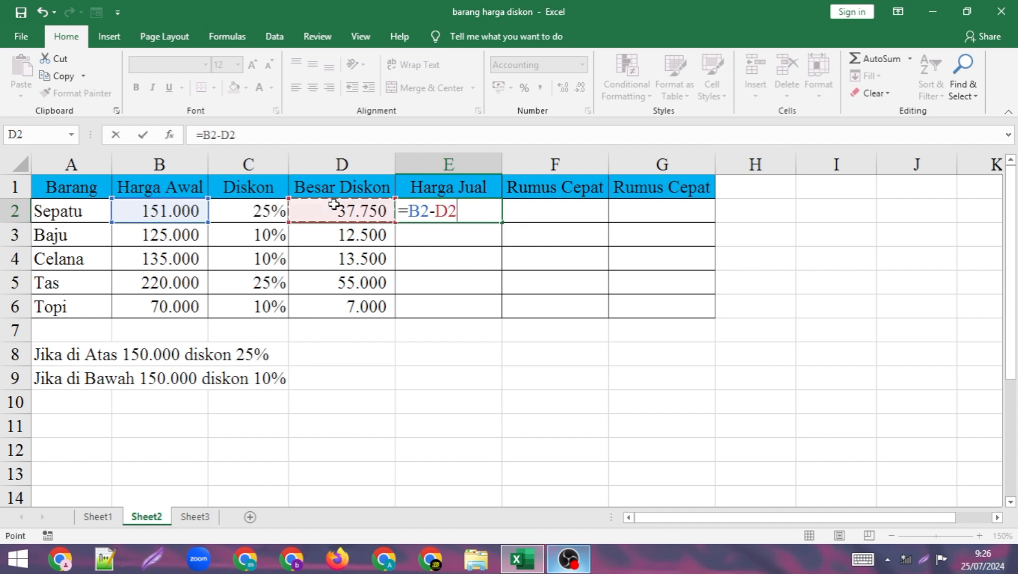
key("Return")
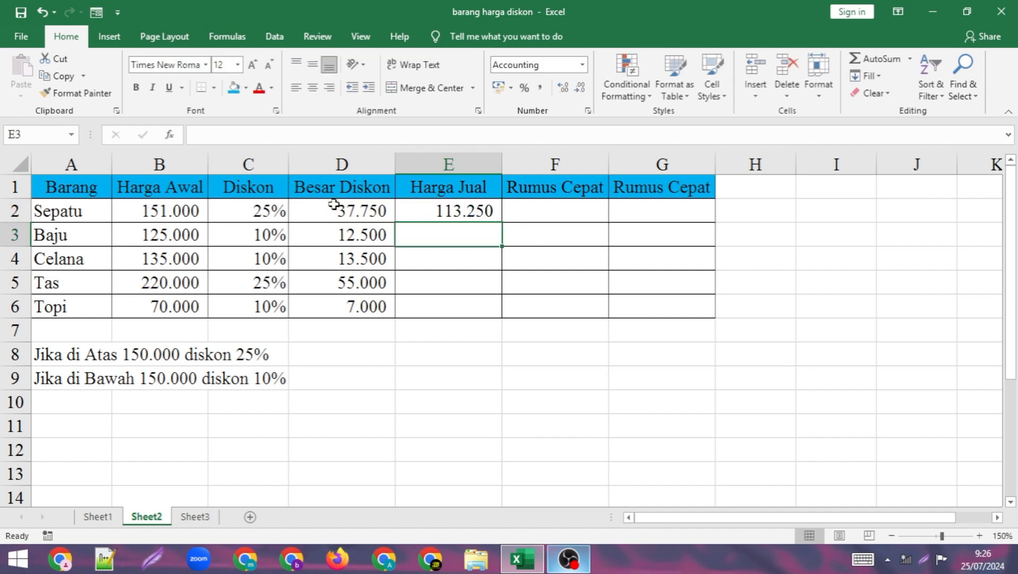
left_click(466, 212)
double_click(503, 221)
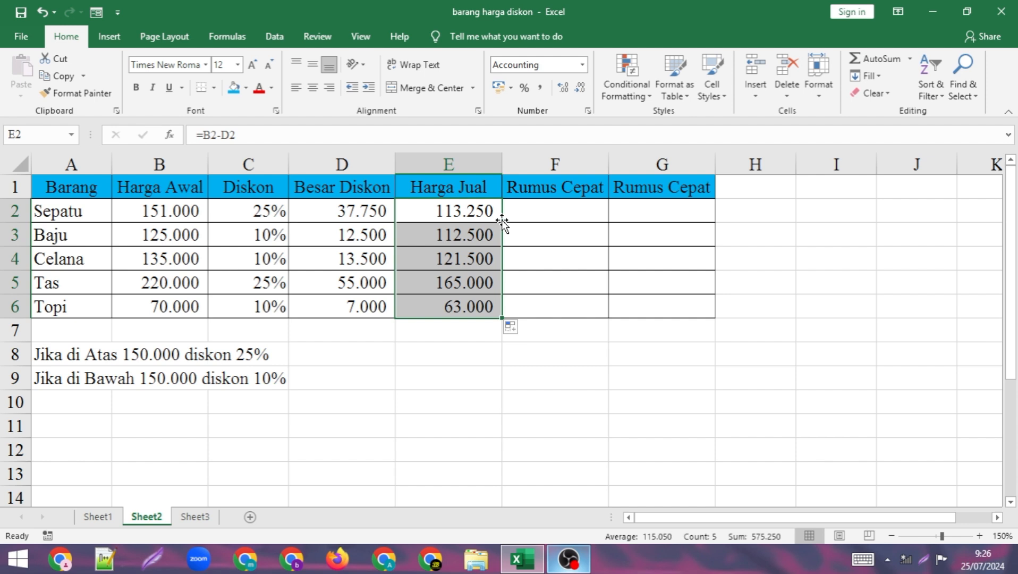
Enter the partial shortcut formula =B2-(B2) in F2 of the first Rumus Cepat column
left_click(556, 230)
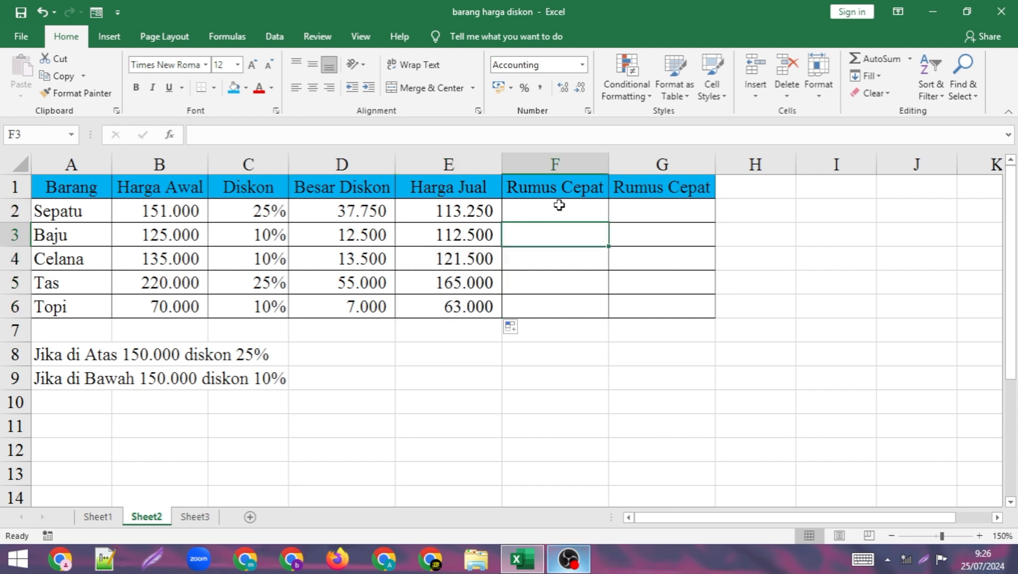
left_click(559, 205)
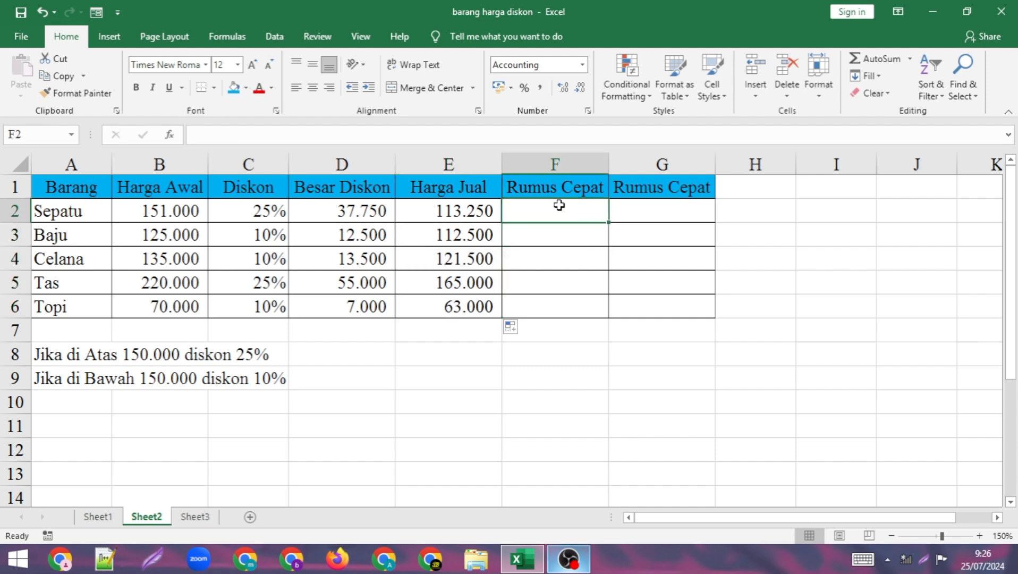
type("=")
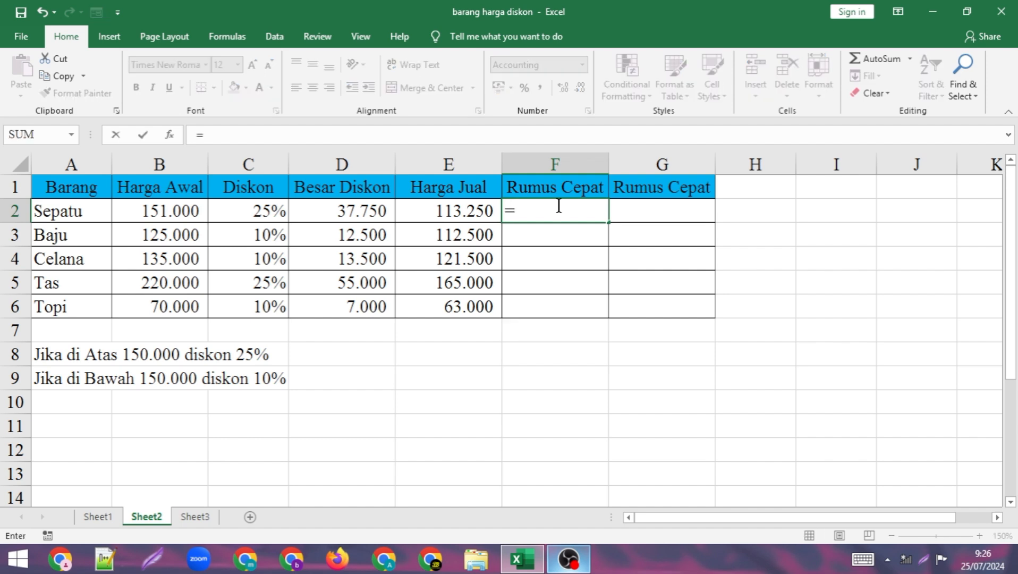
left_click(186, 211)
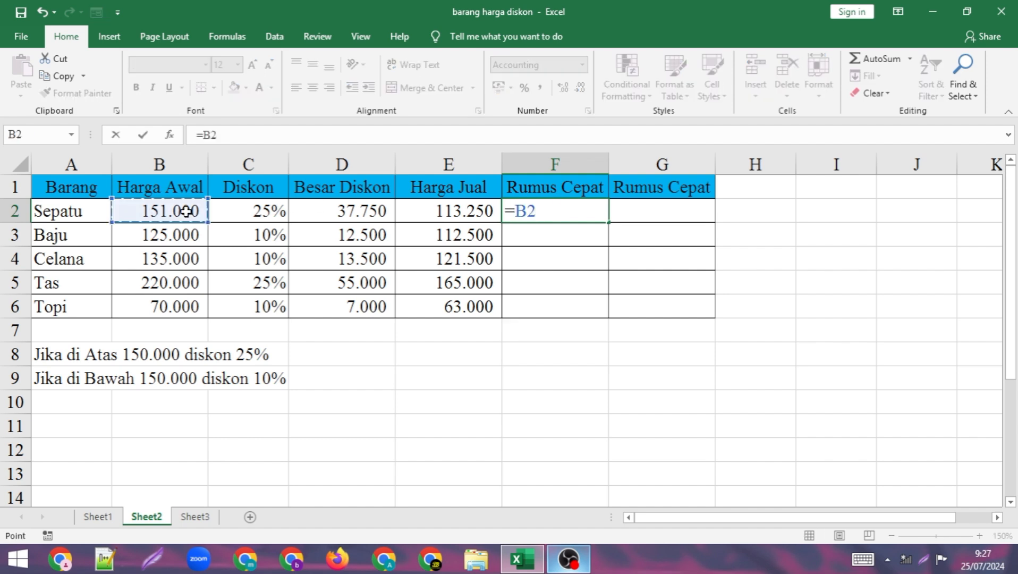
type("*")
key("BackSpace")
type("-(")
left_click(166, 211)
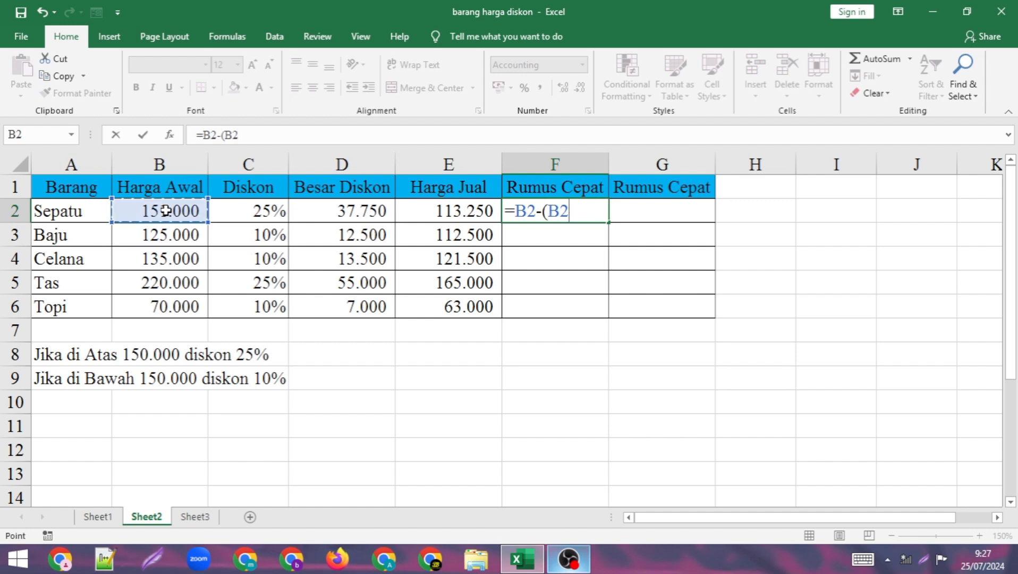
type("*")
key("Return")
key("Return")
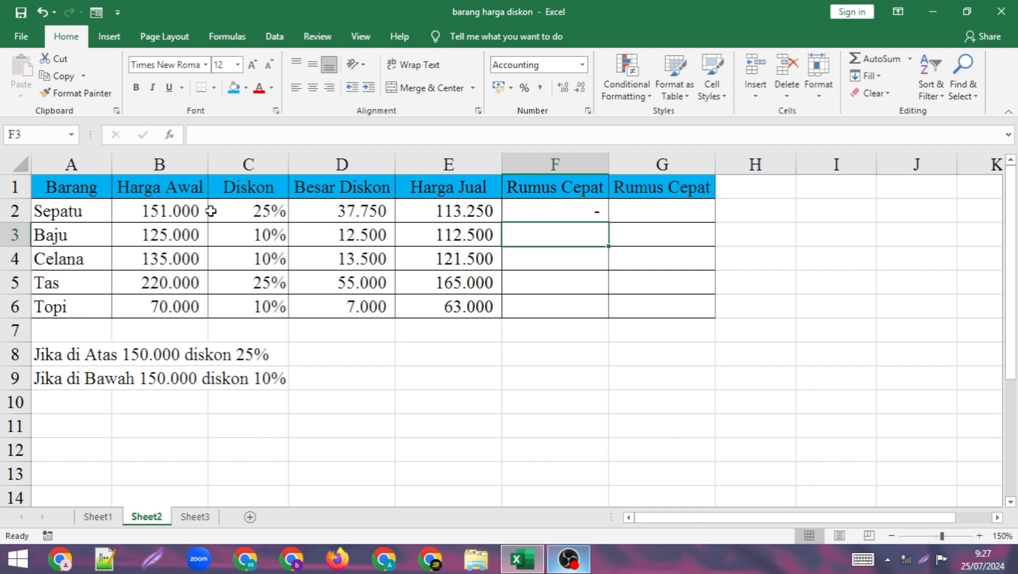
Copy the expression IF(B2>150000;25%;10%) from the formula in C2, leaving that cell's formula intact
double_click(251, 207)
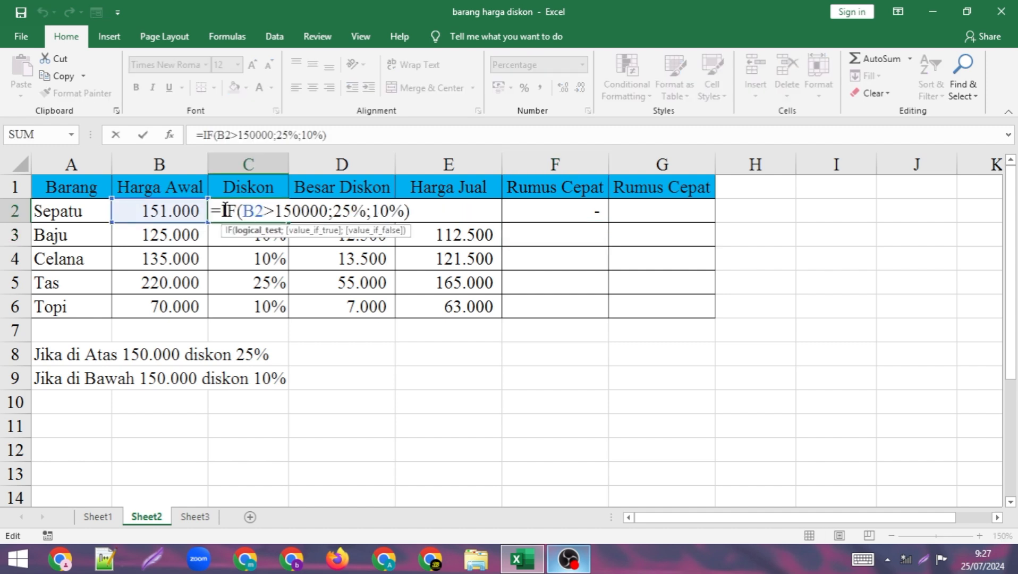
left_click_drag(223, 207, 410, 211)
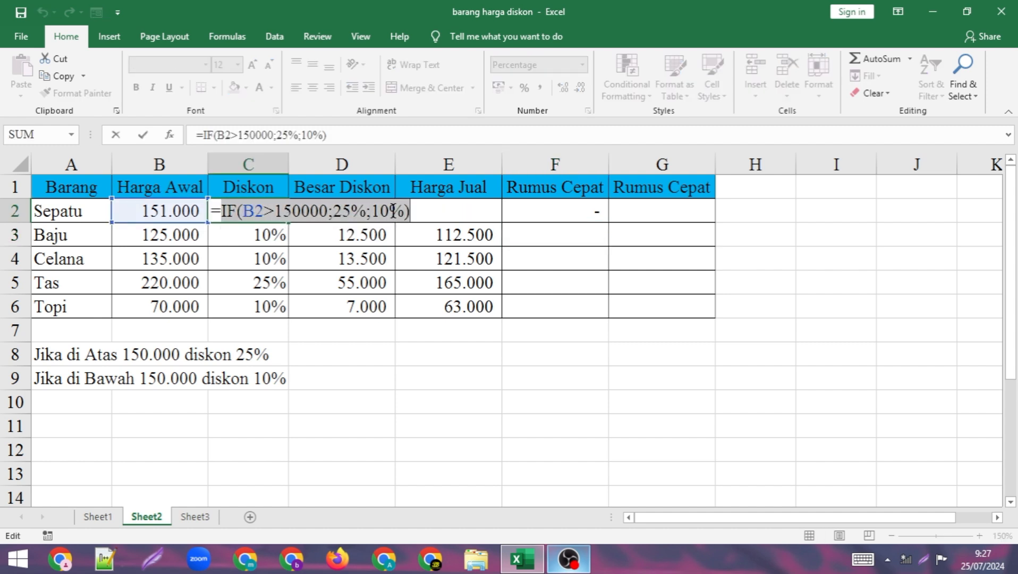
right_click(395, 211)
left_click(428, 239)
key("Return")
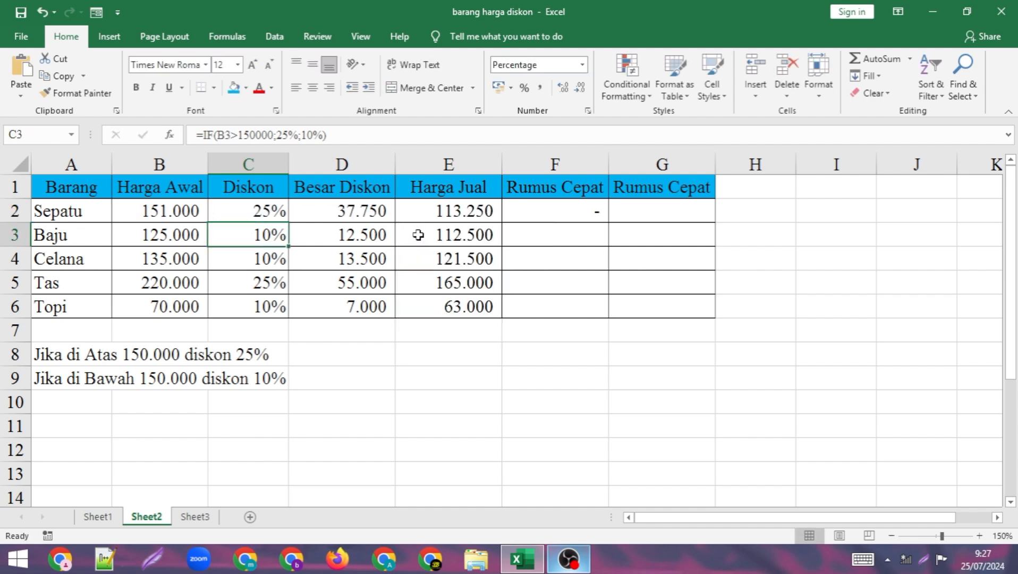
Complete F2 as =B2-(B2*IF(B2>150000;25%;10%)) using the copied expression, and fill it down to F6
double_click(568, 212)
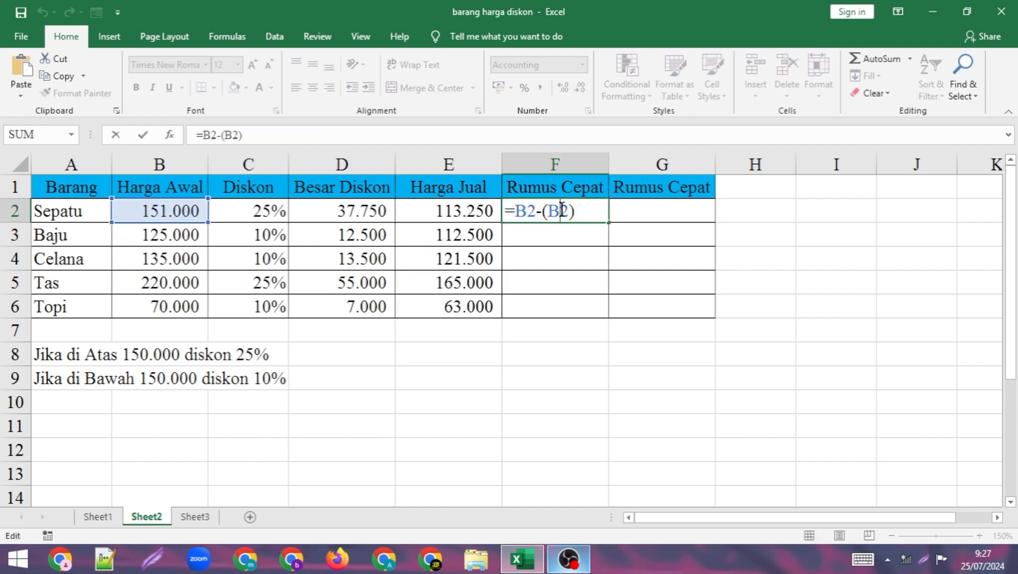
left_click(569, 210)
type("*")
key("ctrl+v")
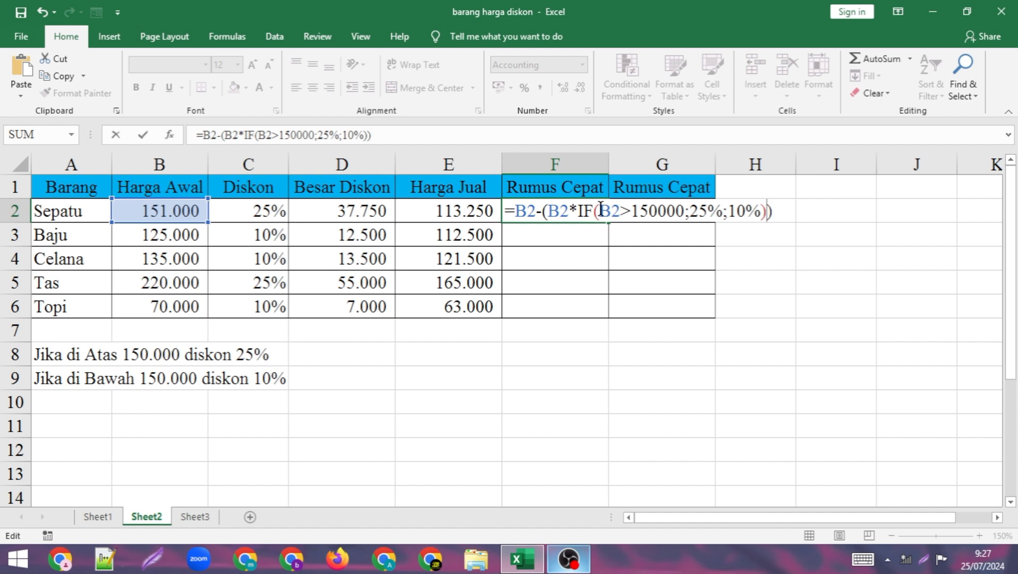
key("Return")
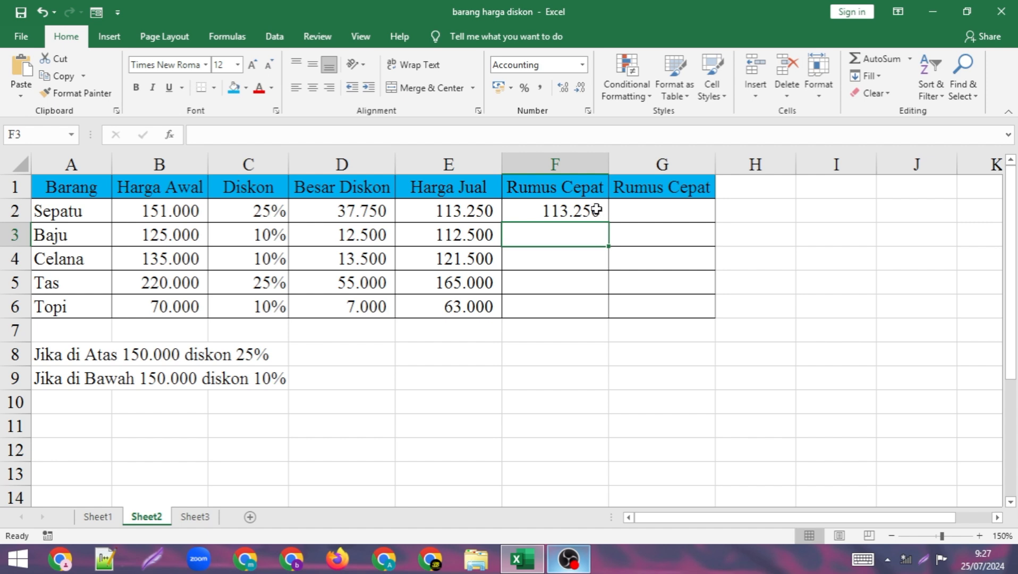
left_click(596, 210)
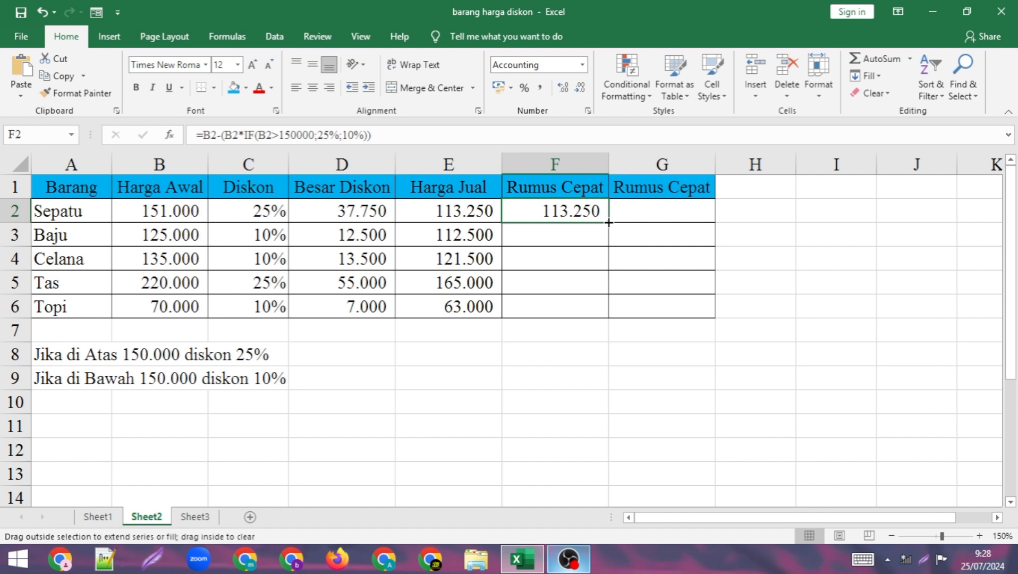
double_click(608, 222)
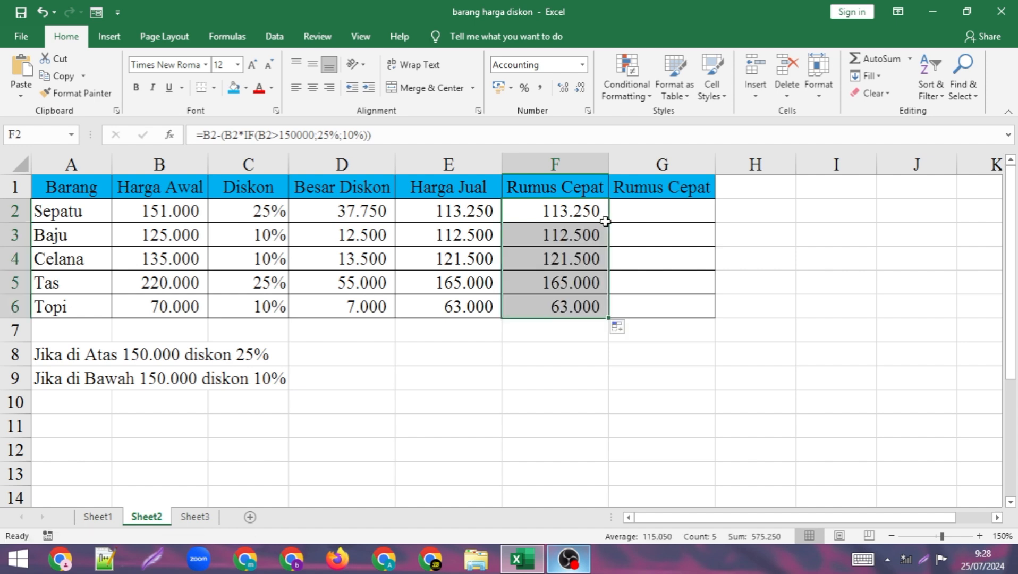
Calculate the selling price in G2 with =B2*(1-IF(B2>150000;25%;10%)) and fill it down to G6
left_click(646, 211)
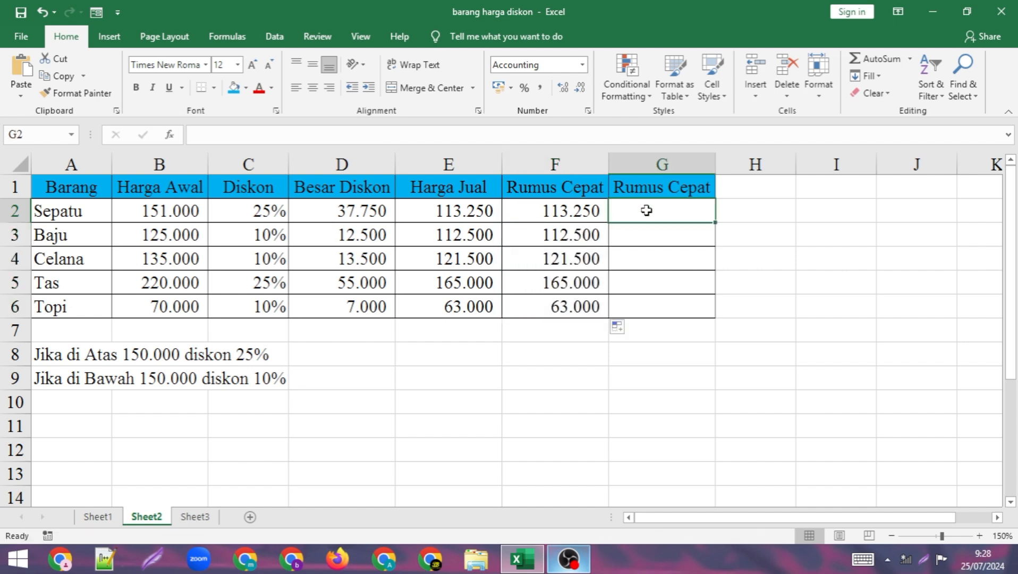
type("=")
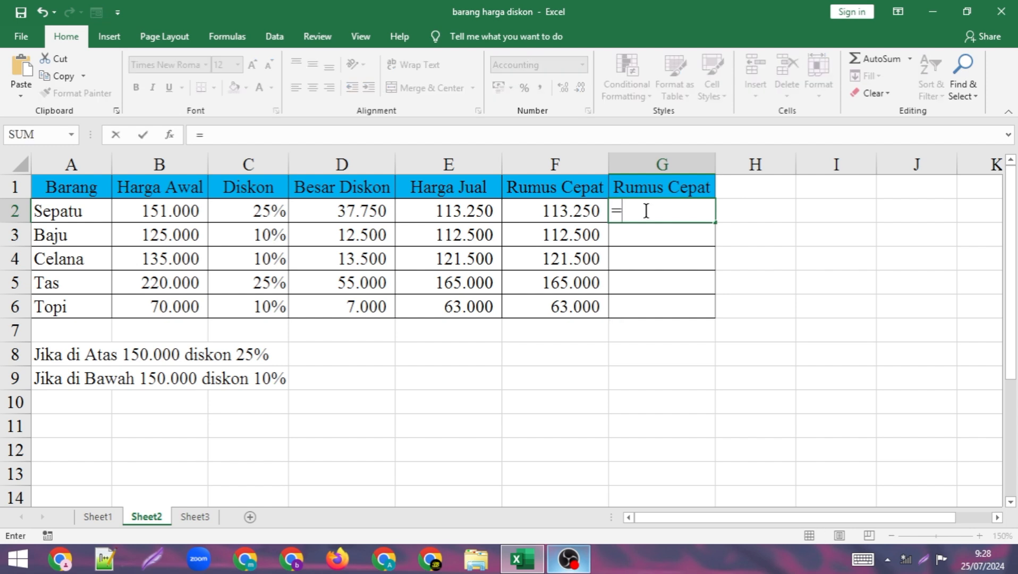
left_click(169, 212)
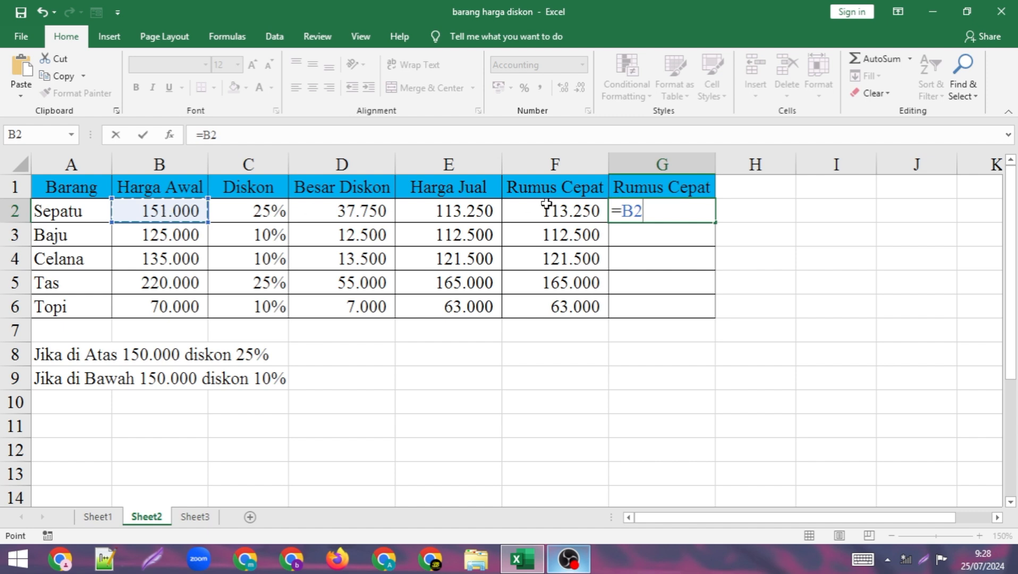
type("*(")
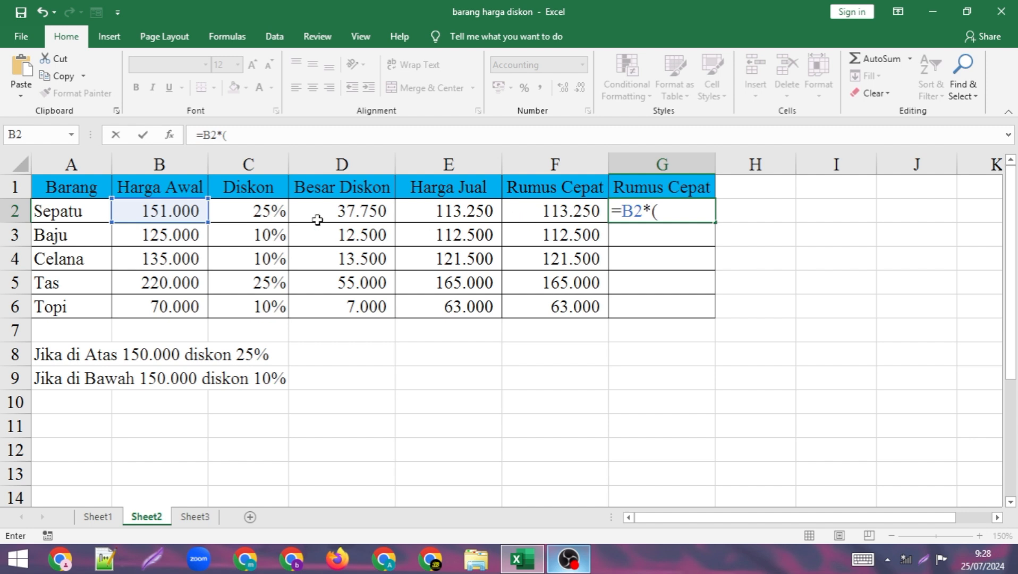
type("1-IF(B2>150000;25%;10%)")
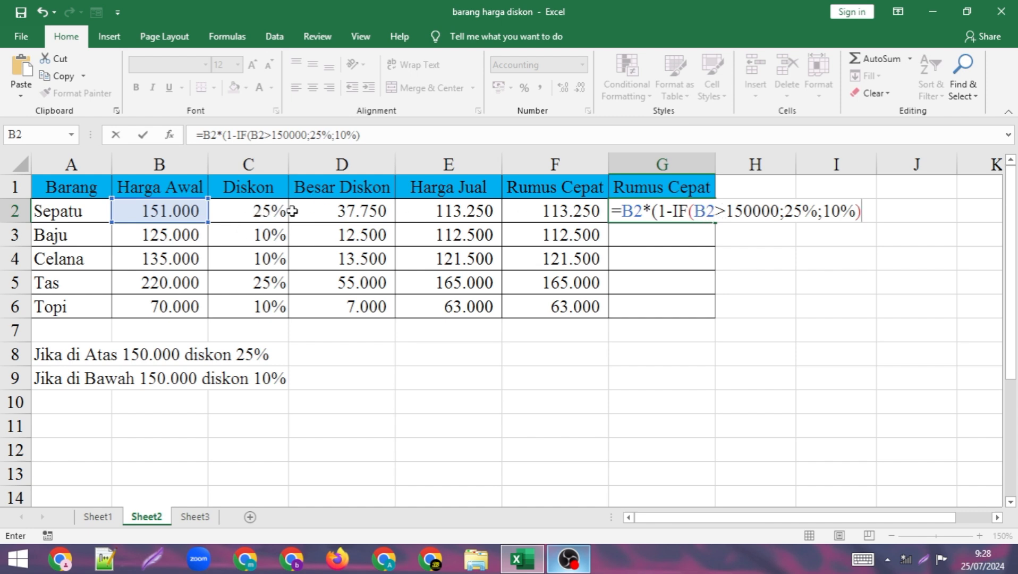
type(")")
key("Return")
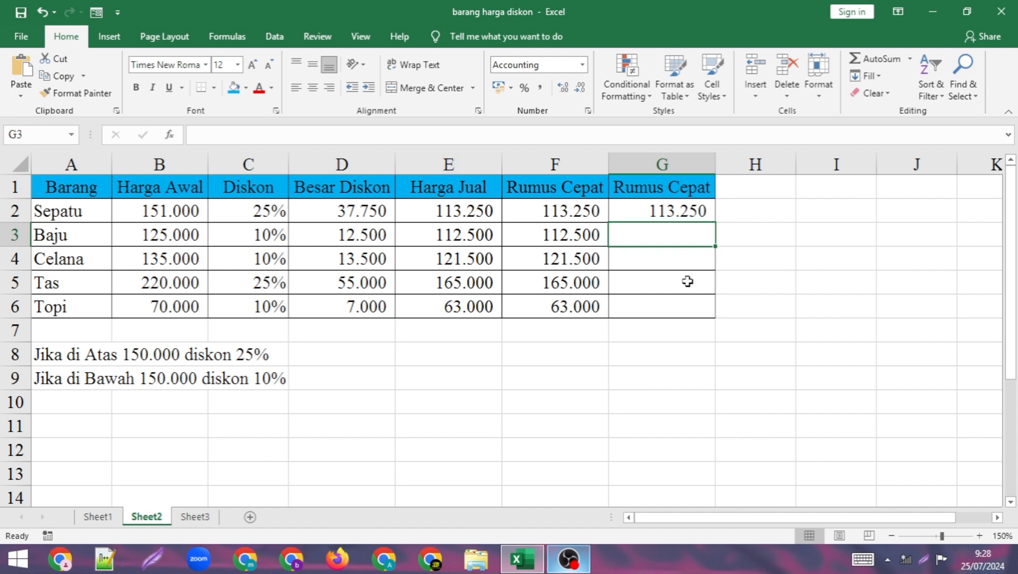
left_click(688, 215)
left_click_drag(715, 223, 714, 311)
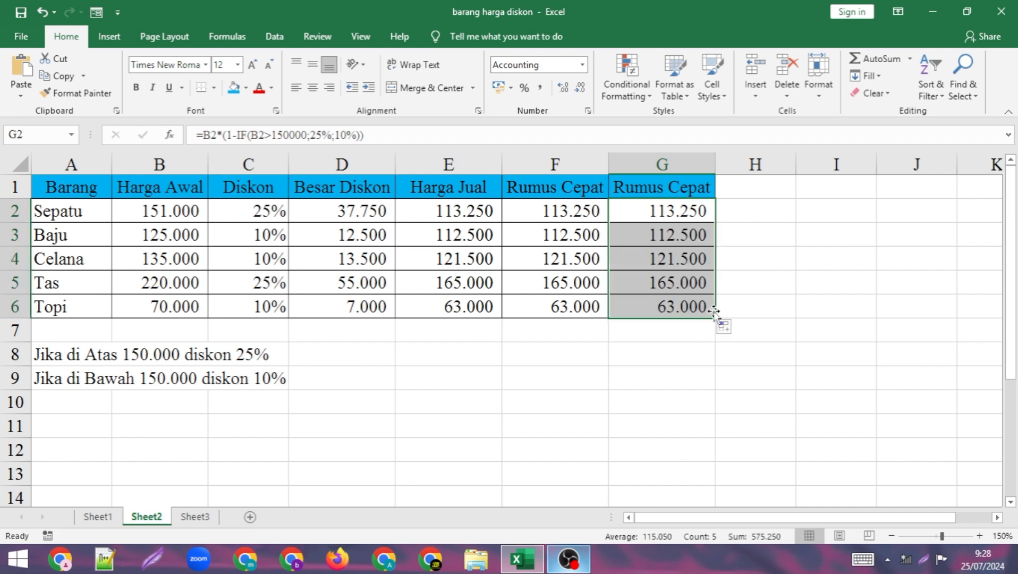
left_click(397, 385)
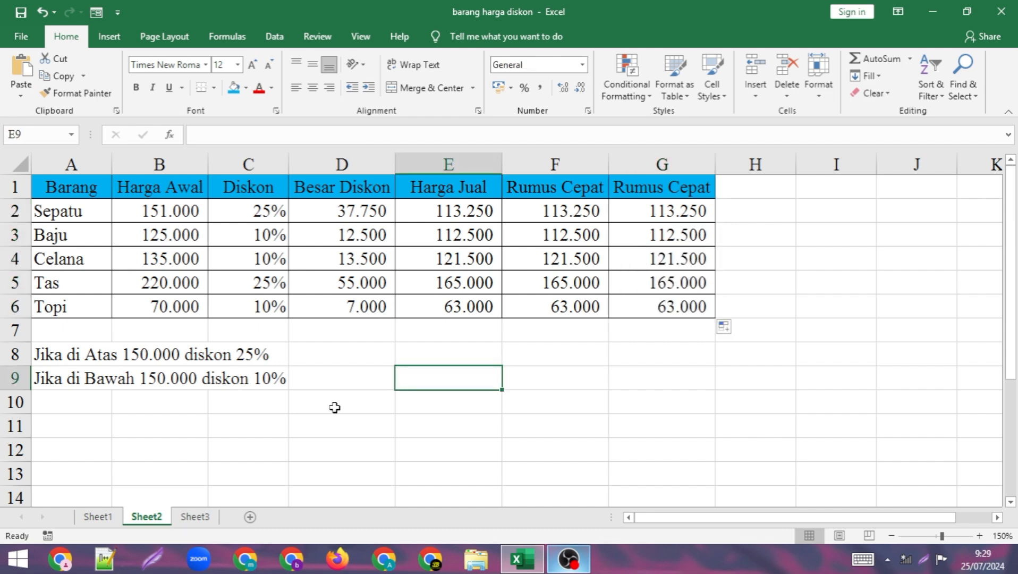
On Sheet3, look up the Sepatu discount rate in C2 with =VLOOKUP(A2;$A$7:$B$15;2;0)
left_click(202, 518)
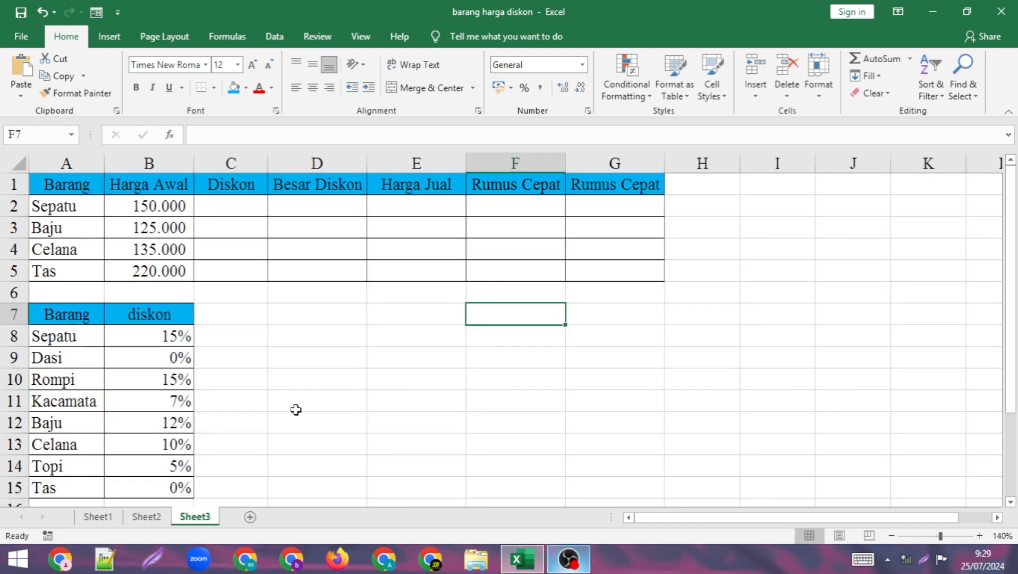
left_click(378, 392)
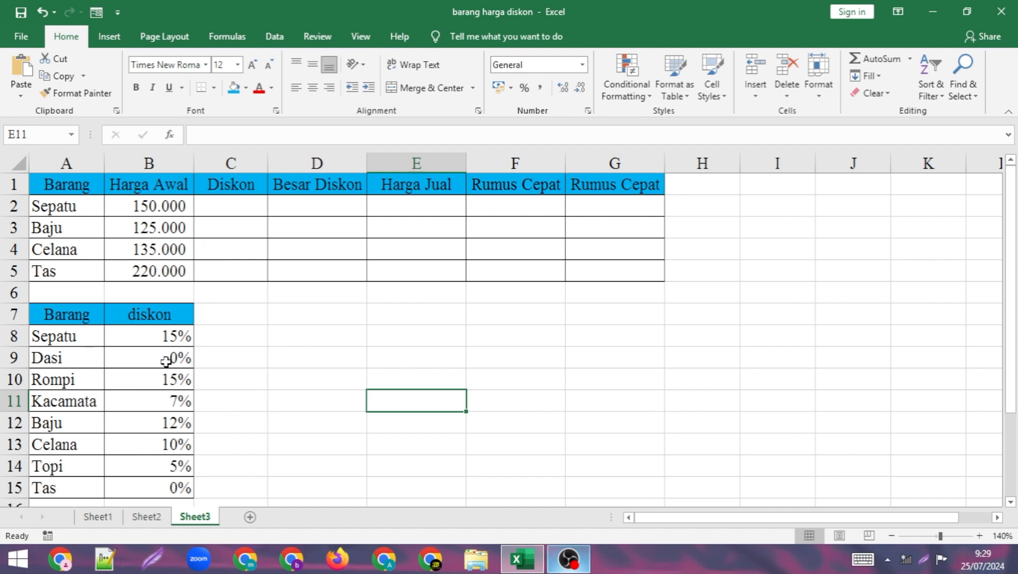
left_click(234, 202)
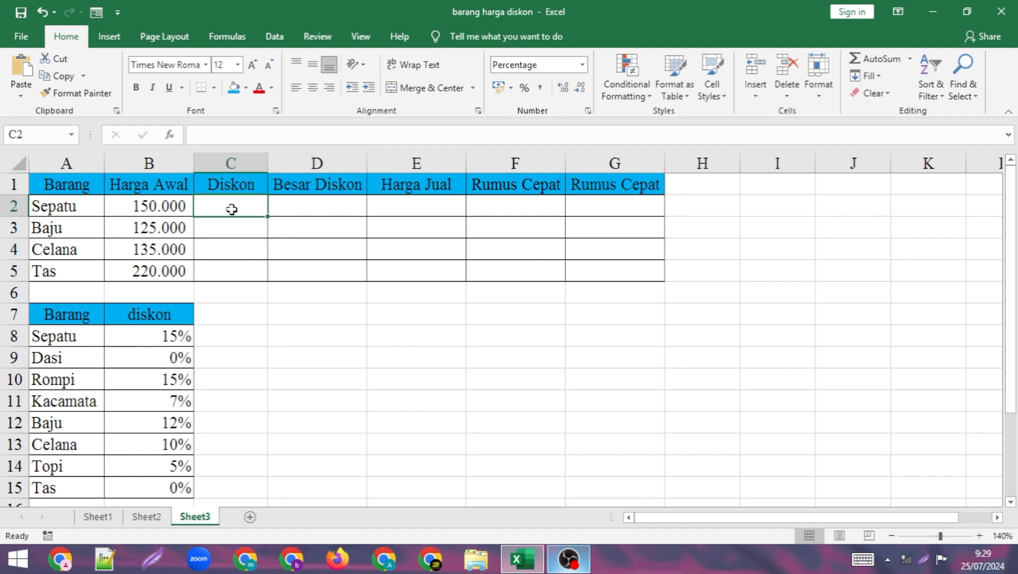
type("=v")
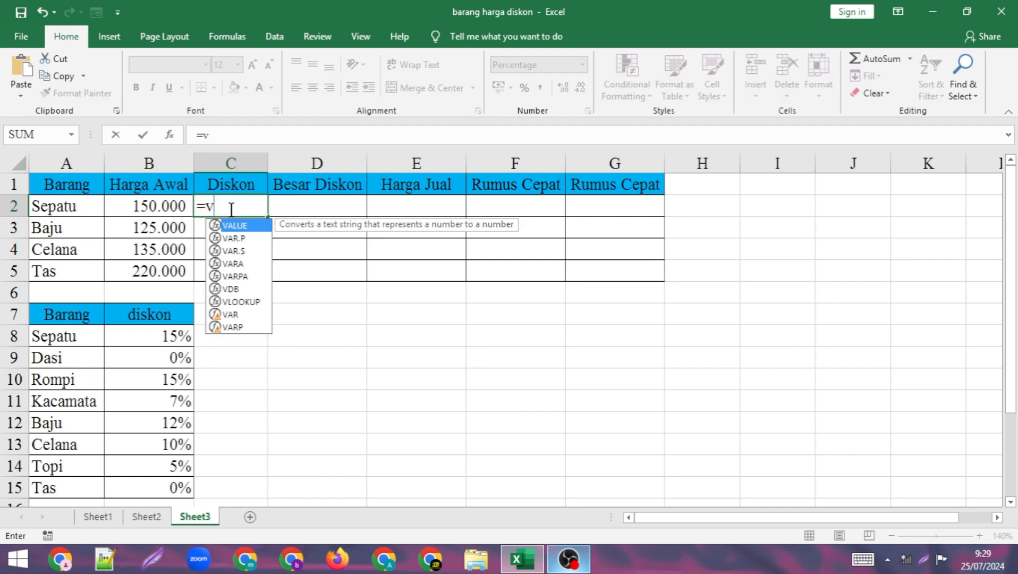
type("lookup(")
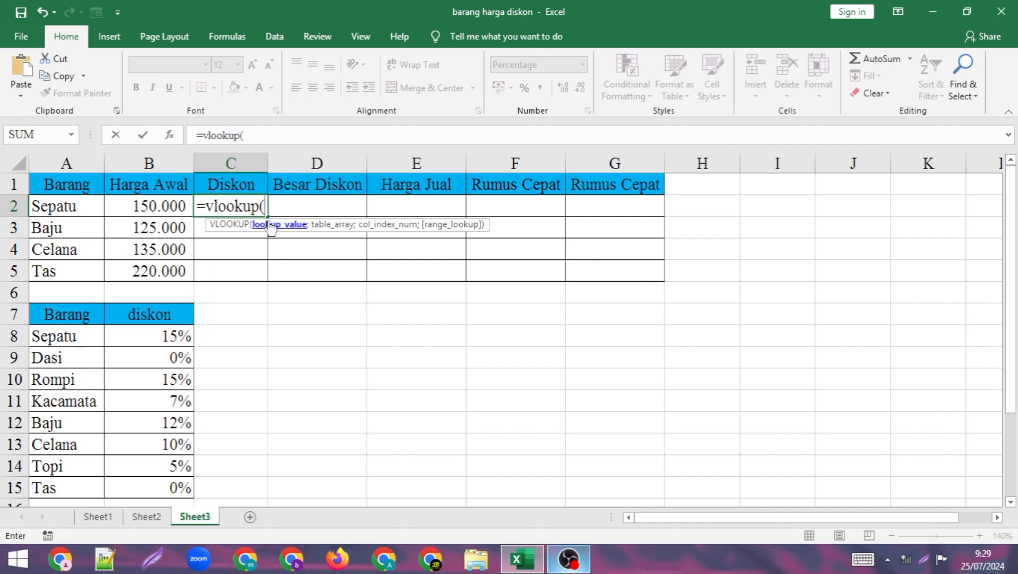
left_click(54, 205)
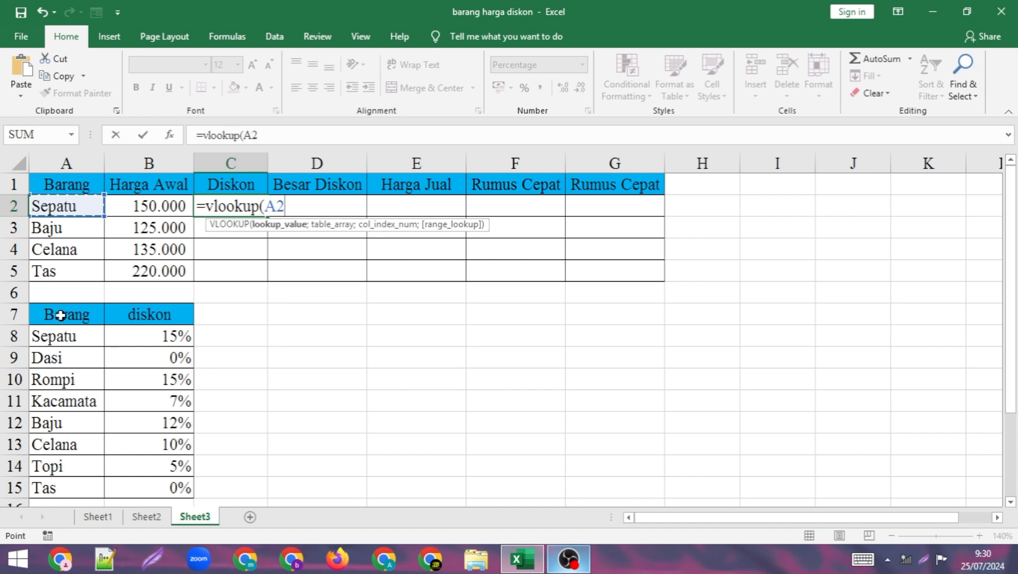
type(";")
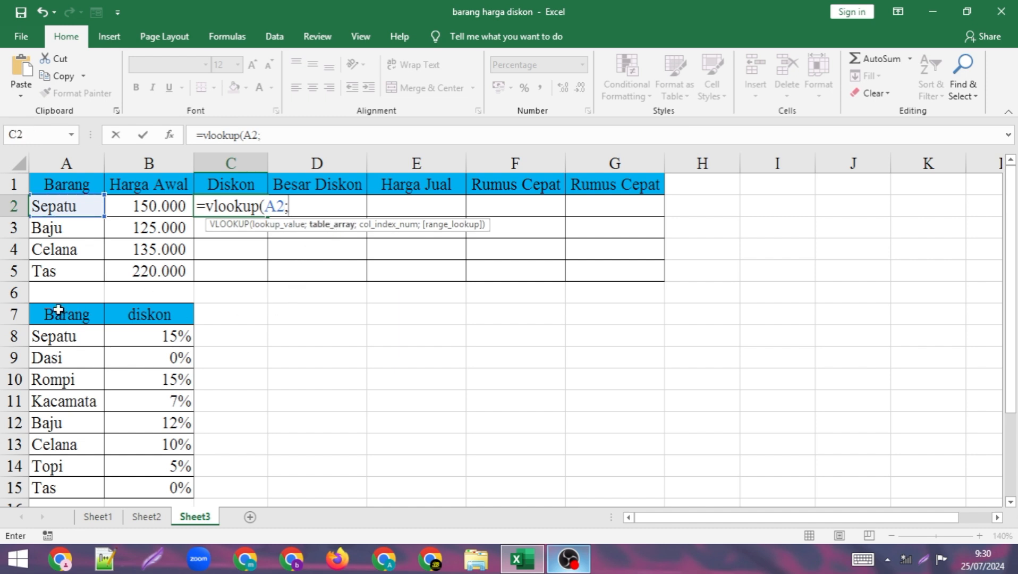
left_click_drag(68, 311, 152, 487)
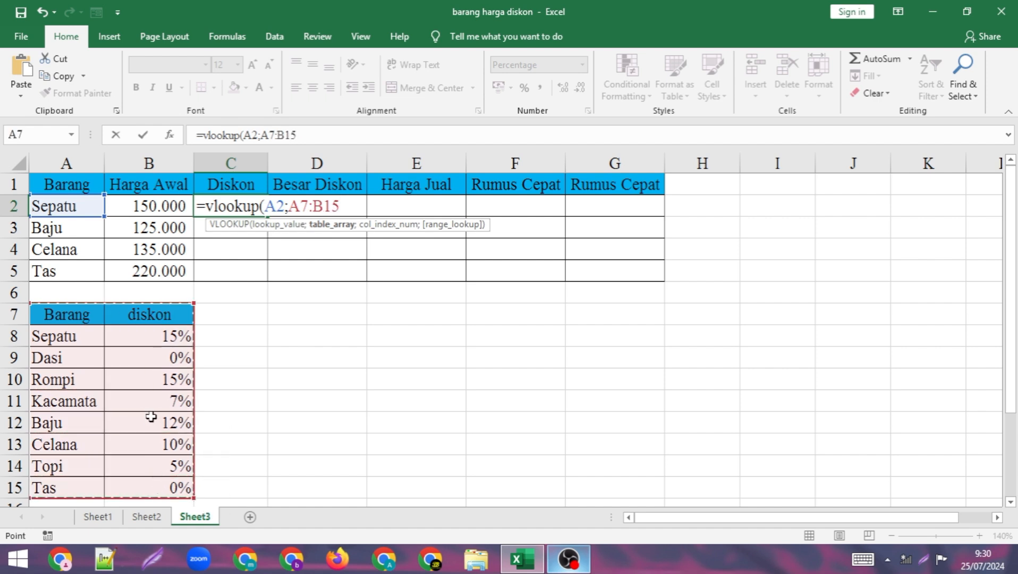
key("F4")
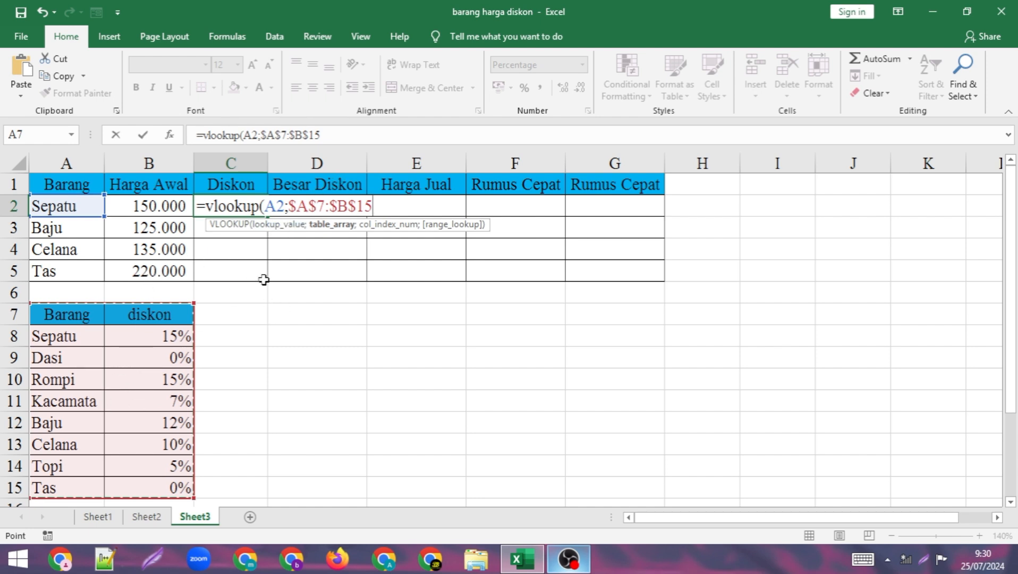
type(";")
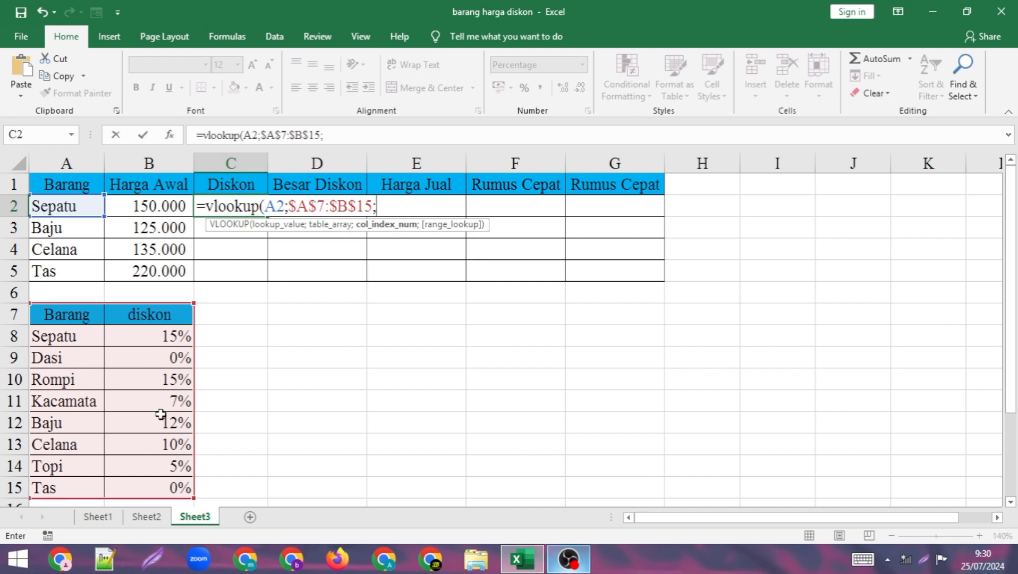
type("2;0)")
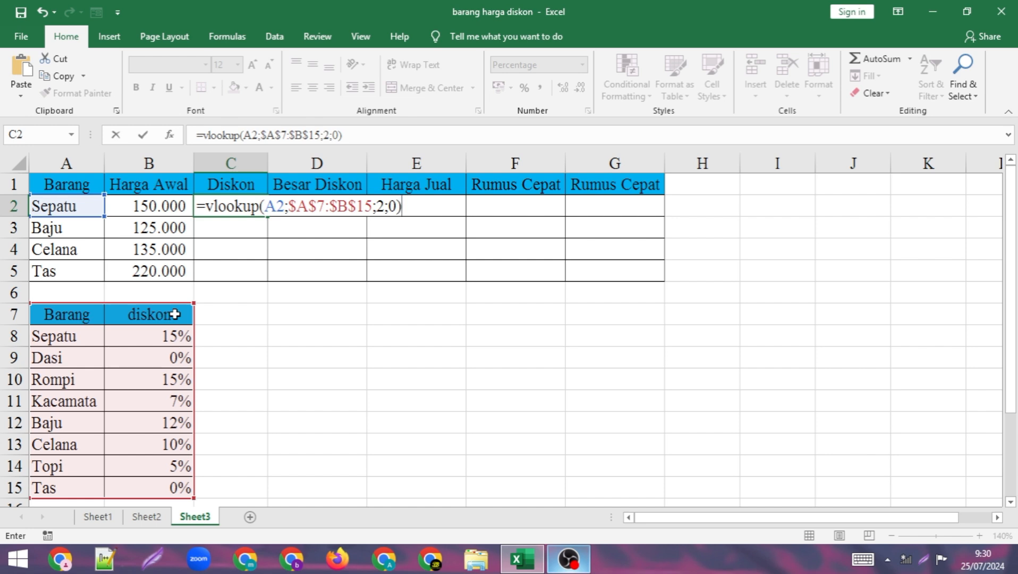
key("Return")
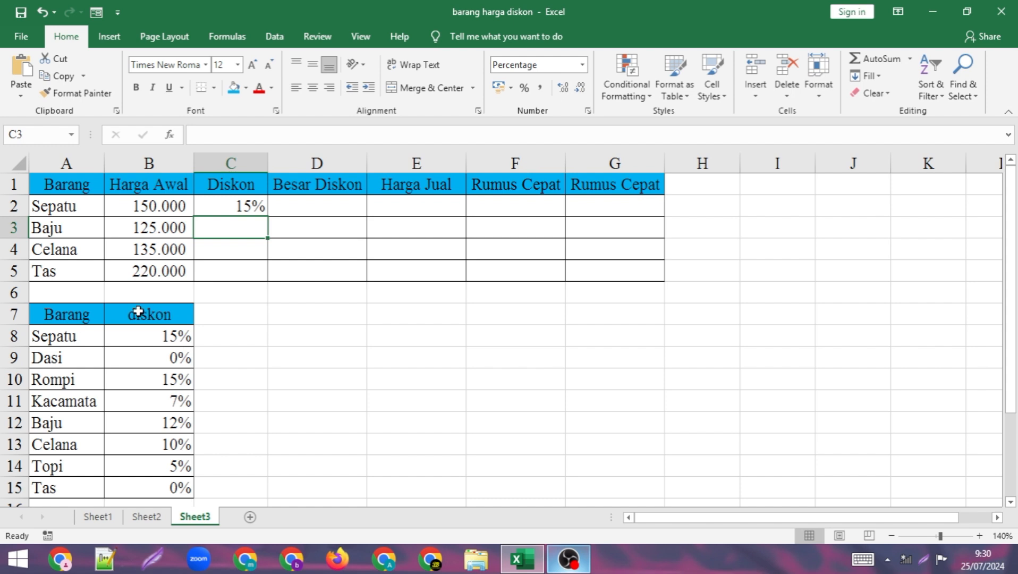
left_click(254, 210)
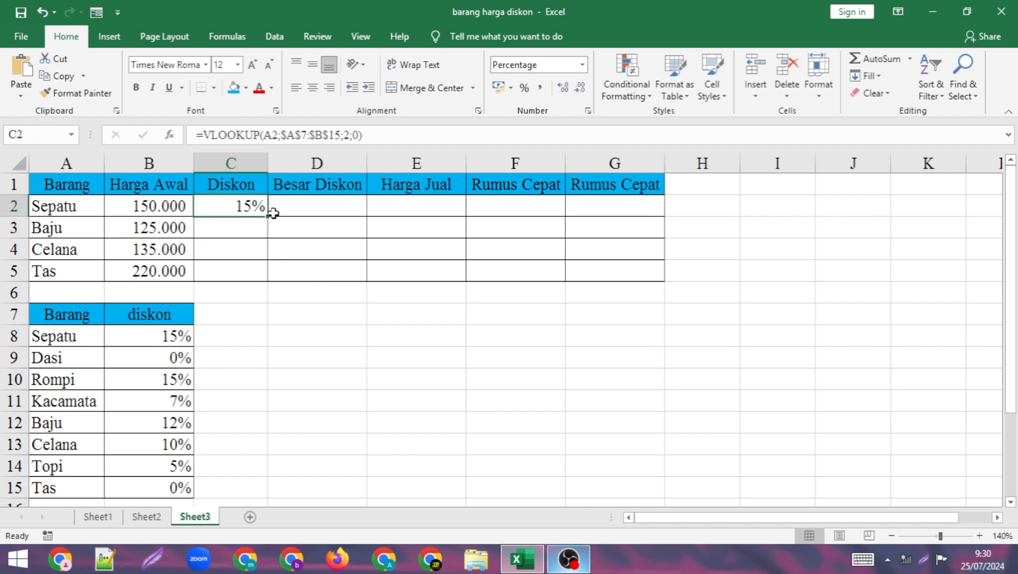
Fill the discount lookup from C2 down to C5, and copy the expression VLOOKUP(A2;$A$7:$B$15;2;0) from C2's formula
left_click_drag(272, 213, 264, 272)
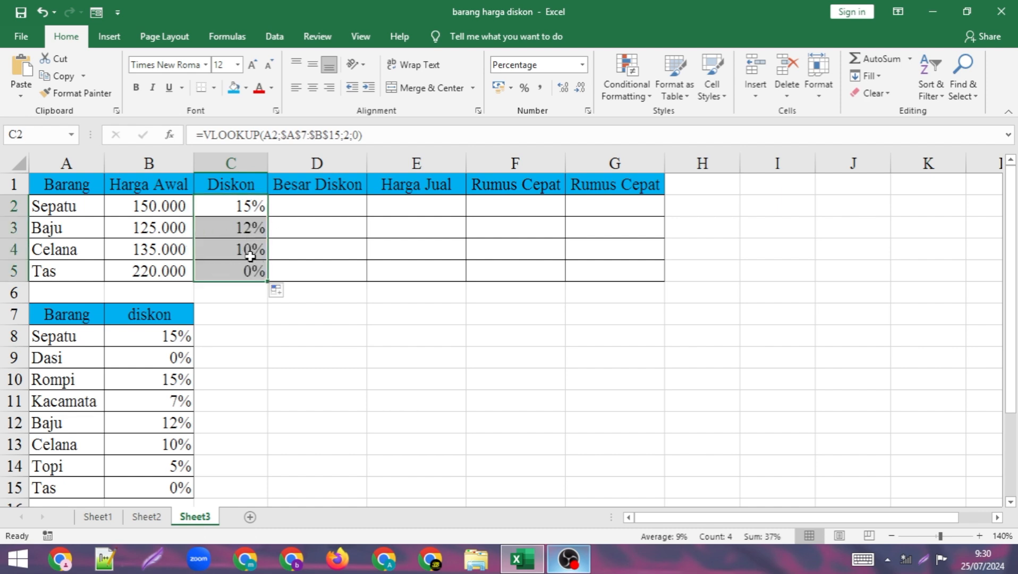
left_click(273, 249)
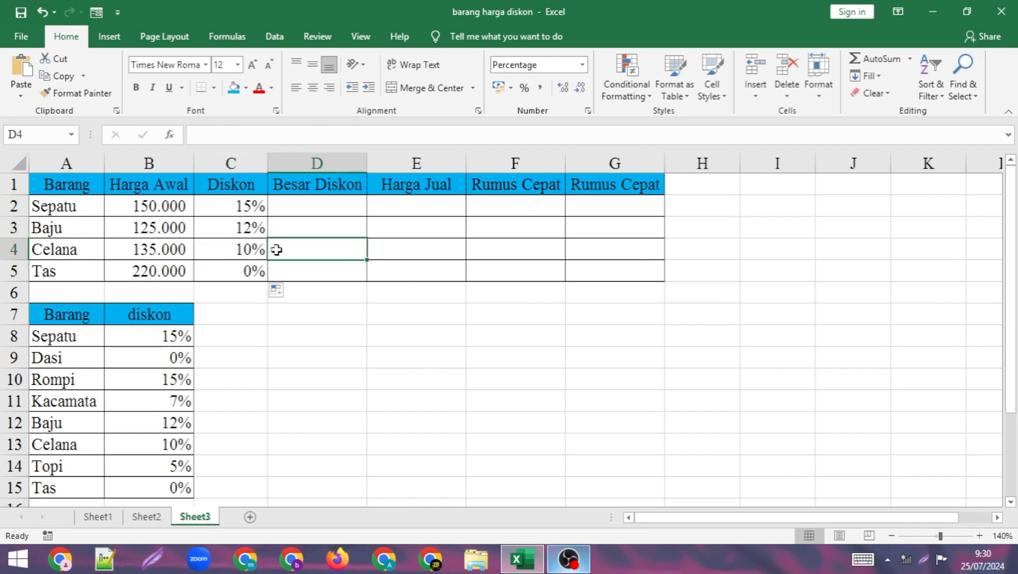
left_click(238, 201)
double_click(238, 202)
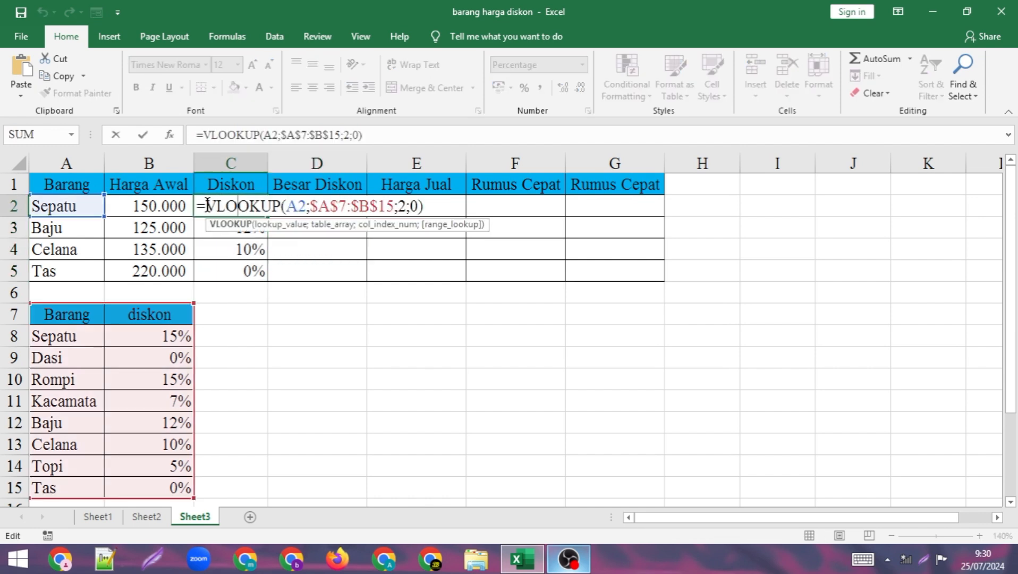
left_click_drag(200, 207, 425, 206)
right_click(403, 207)
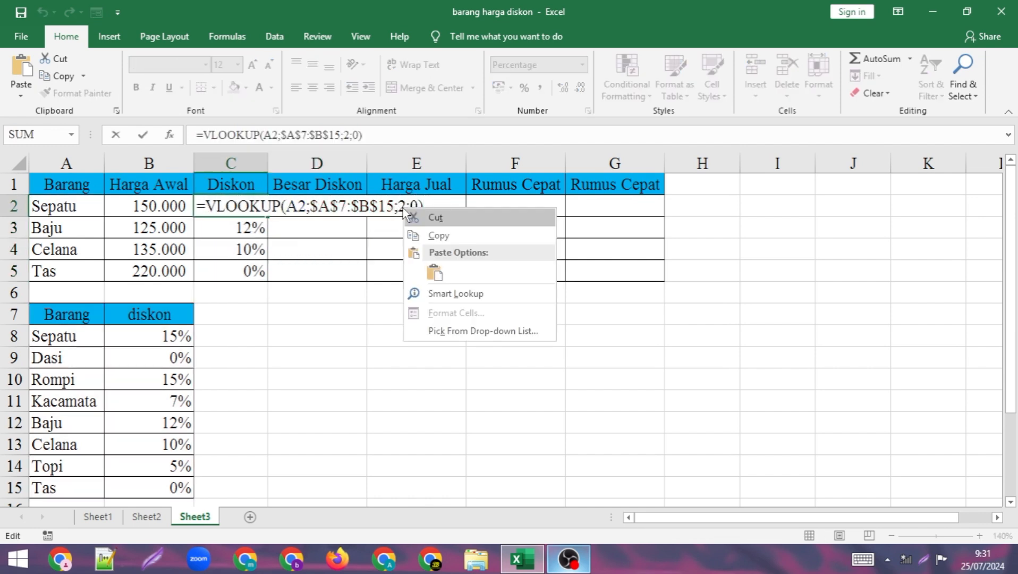
left_click(441, 234)
key("Return")
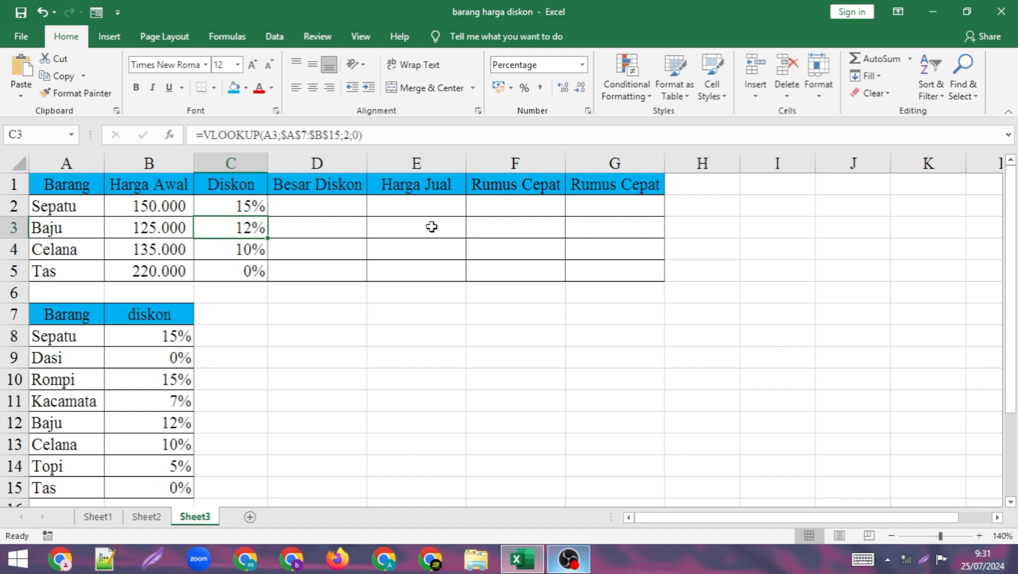
Calculate the discount amount in D2 with =B2*VLOOKUP(A2;$A$7:$B$15;2;0), using the copied expression, and fill it down to D5
left_click(334, 212)
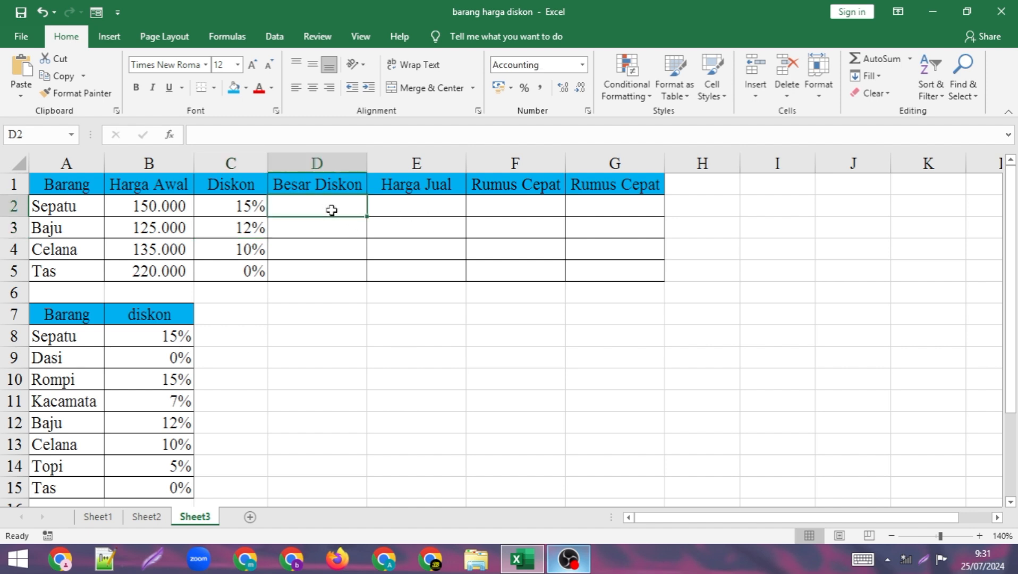
type("=")
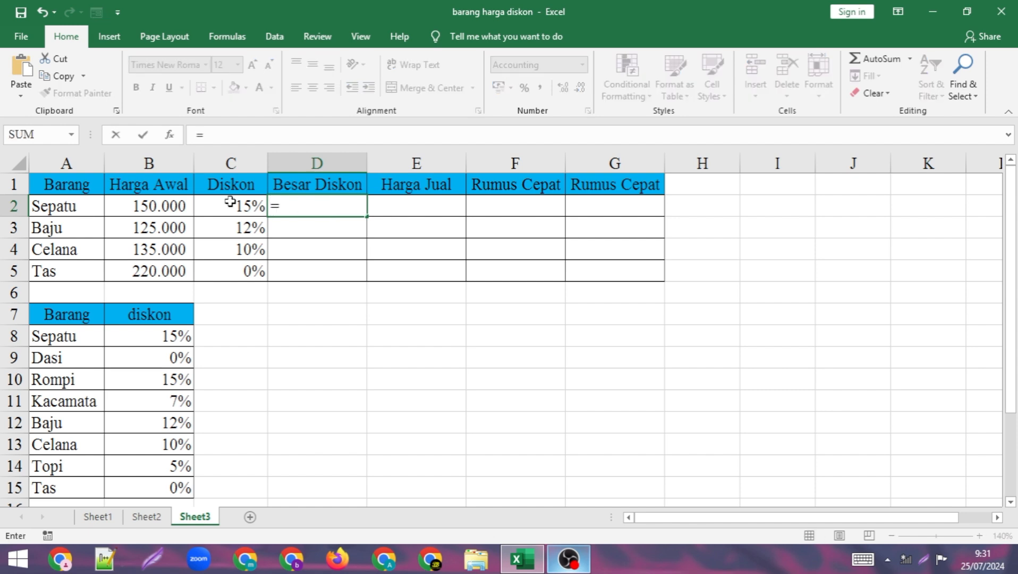
left_click(140, 207)
type("*")
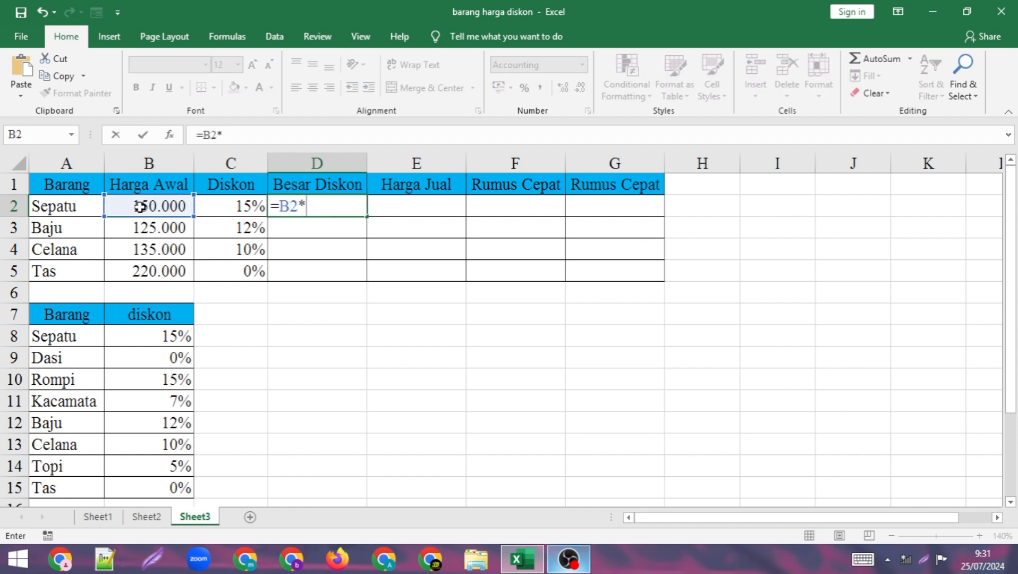
key("ctrl+v")
key("Return")
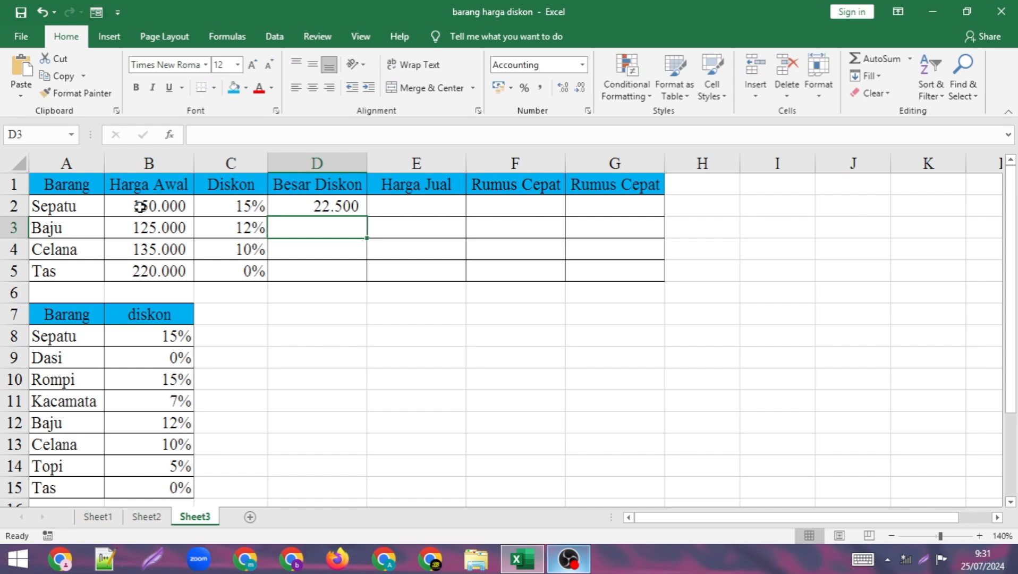
left_click(357, 212)
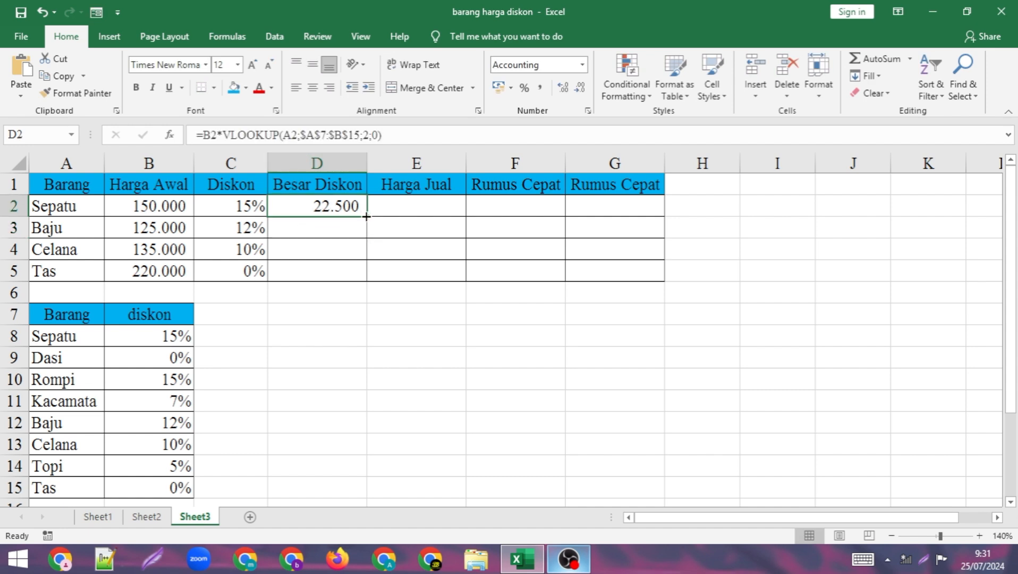
left_click_drag(366, 216, 369, 274)
Calculate the selling price in E2 with =B2-D2 and fill it down to E5
left_click(427, 207)
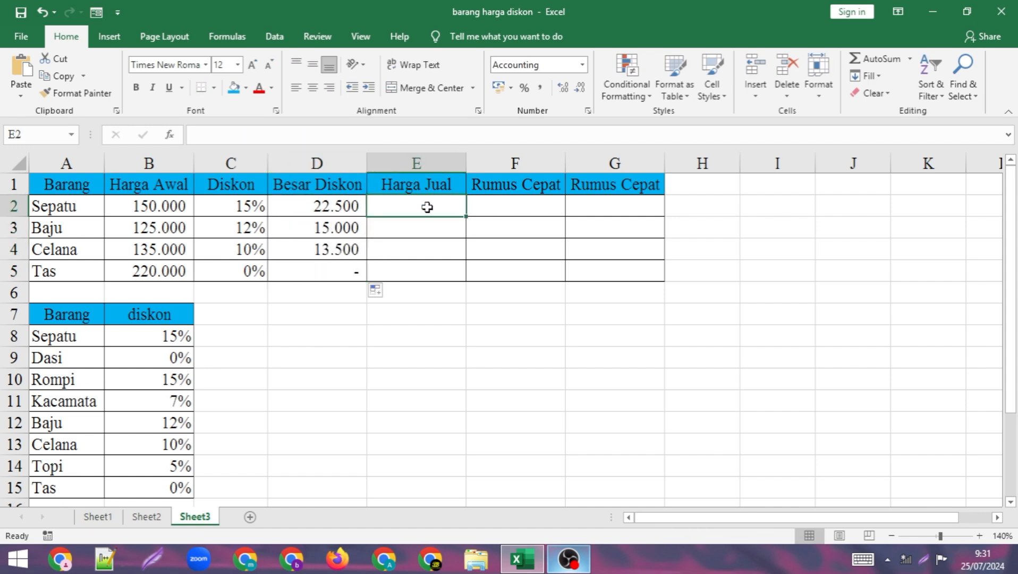
type("=")
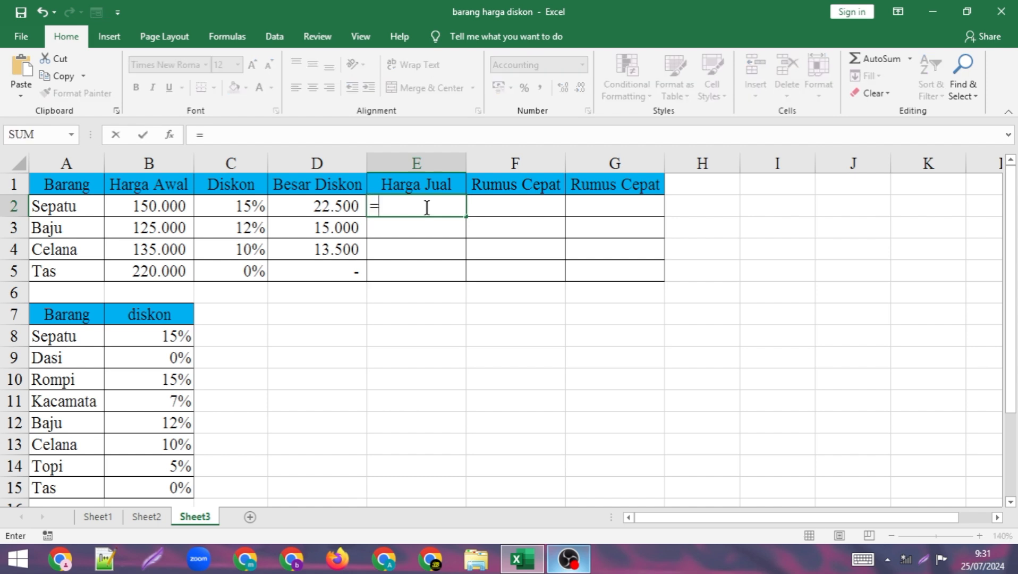
left_click(163, 202)
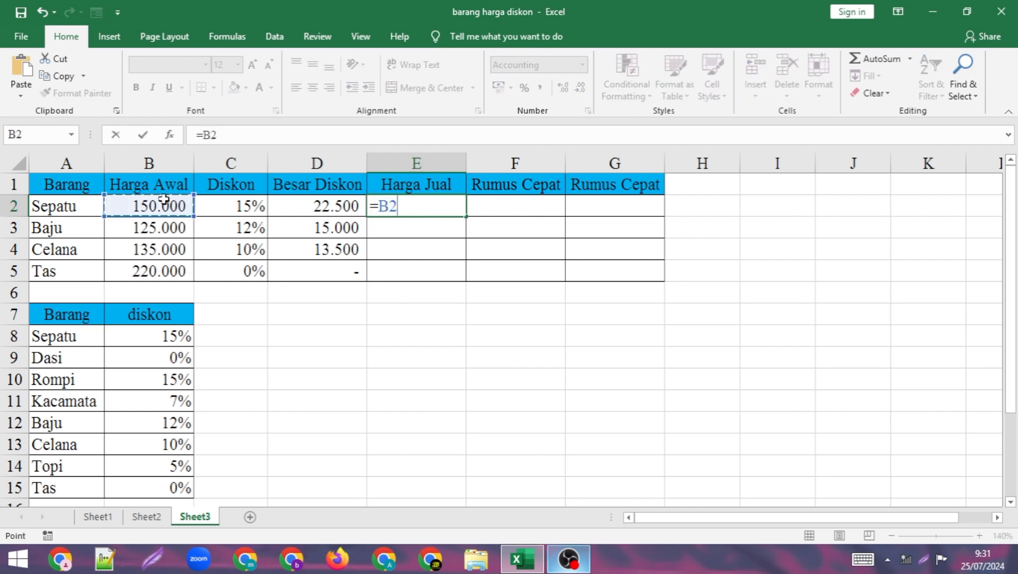
type("-")
left_click(324, 204)
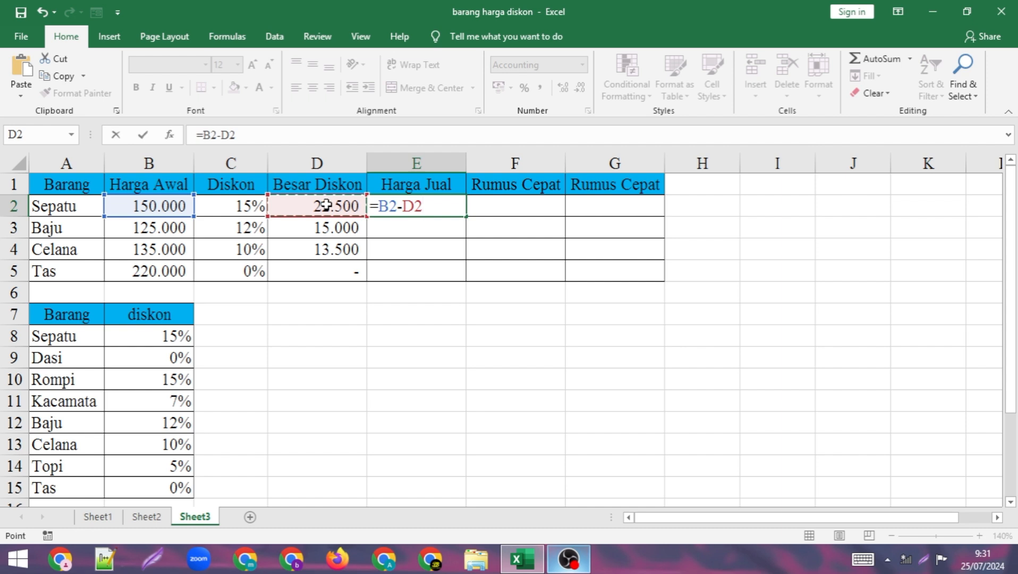
key("Return")
left_click(460, 209)
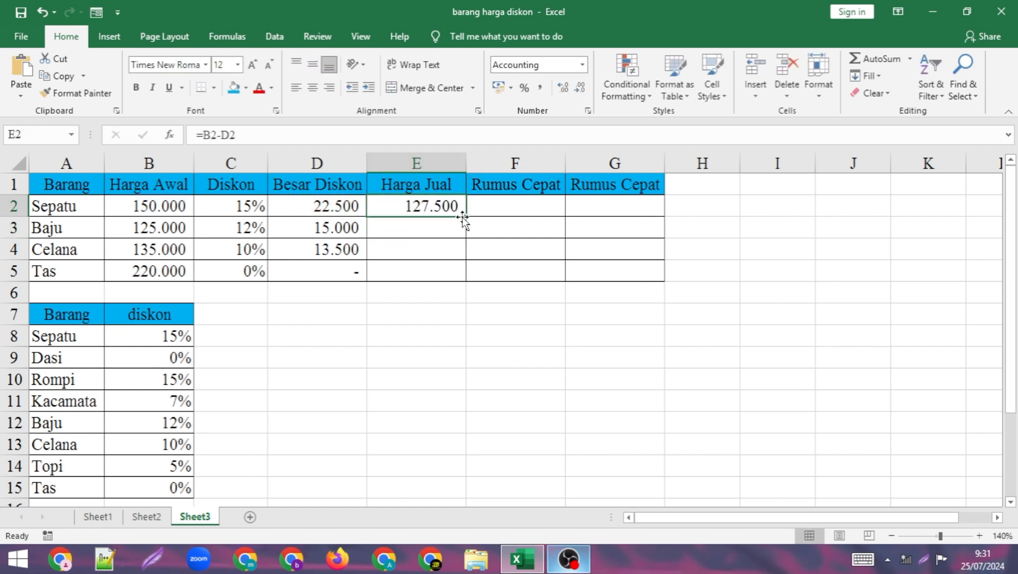
left_click_drag(462, 218, 462, 226)
key("ctrl+z")
double_click(465, 216)
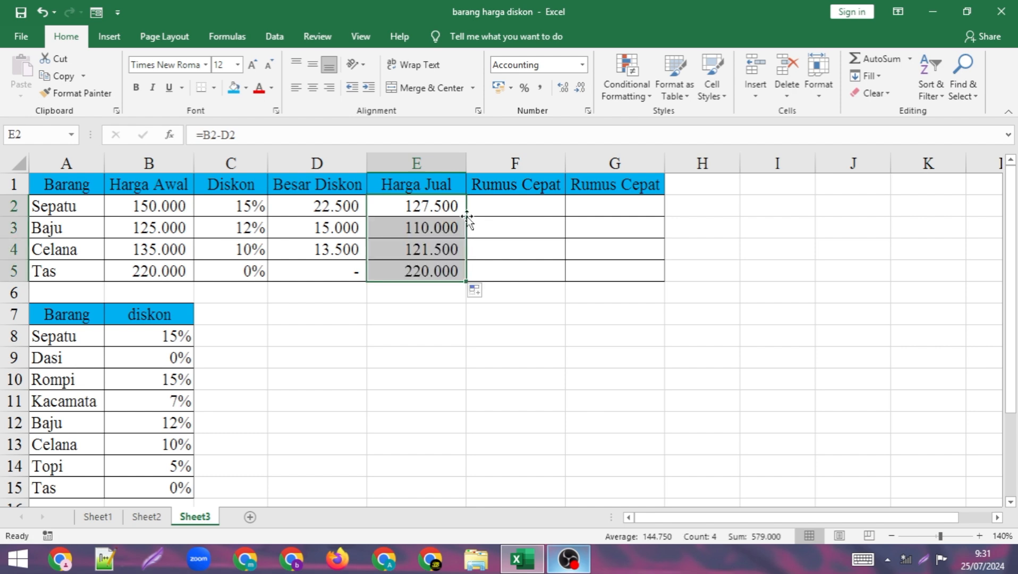
Start the shortcut selling-price formula in F2 with =B2, dropping the incomplete discount term
left_click(541, 204)
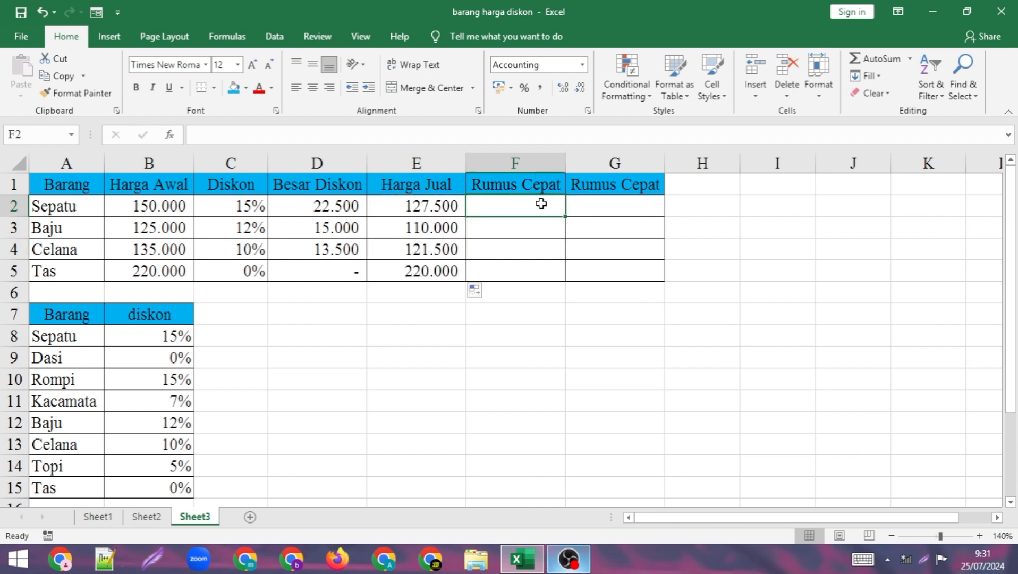
type("=")
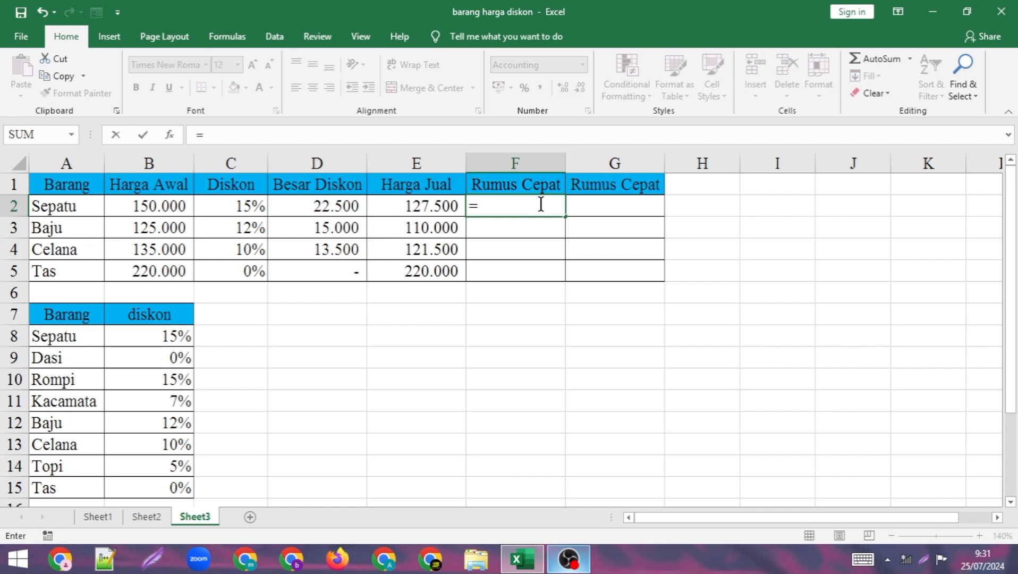
left_click(147, 205)
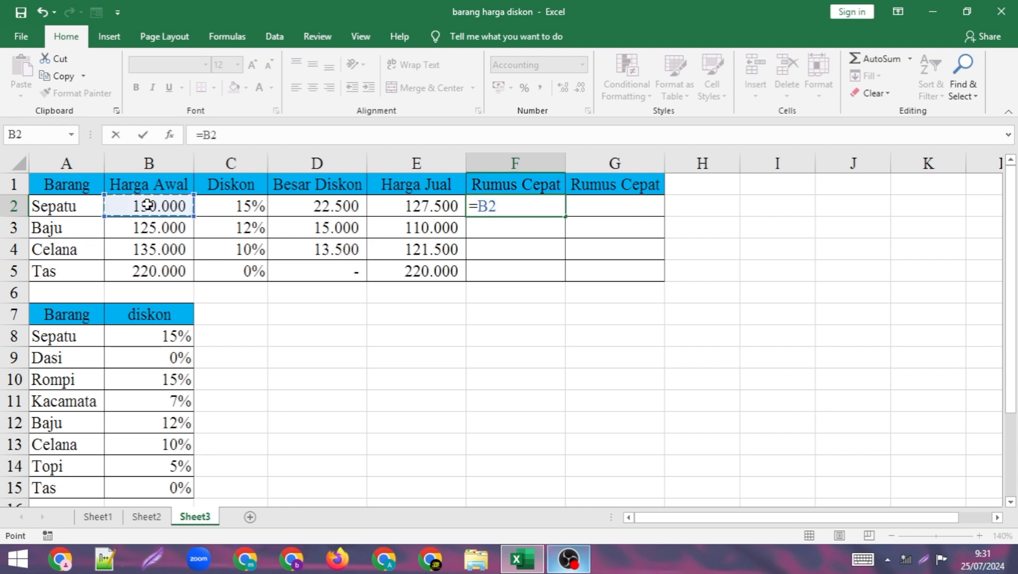
type("-(")
left_click(148, 205)
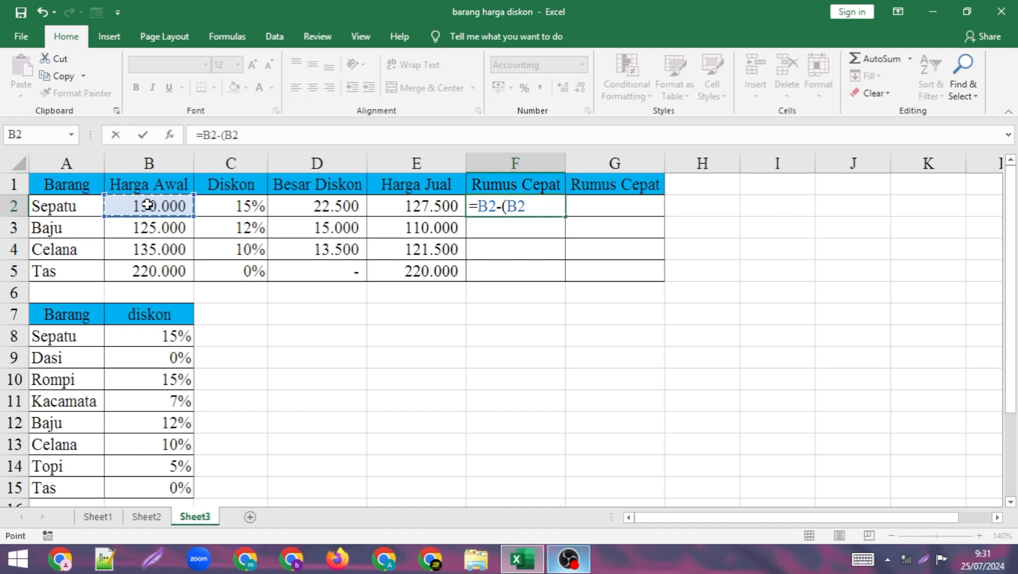
type("*")
left_click(544, 206)
type(")")
key("Return")
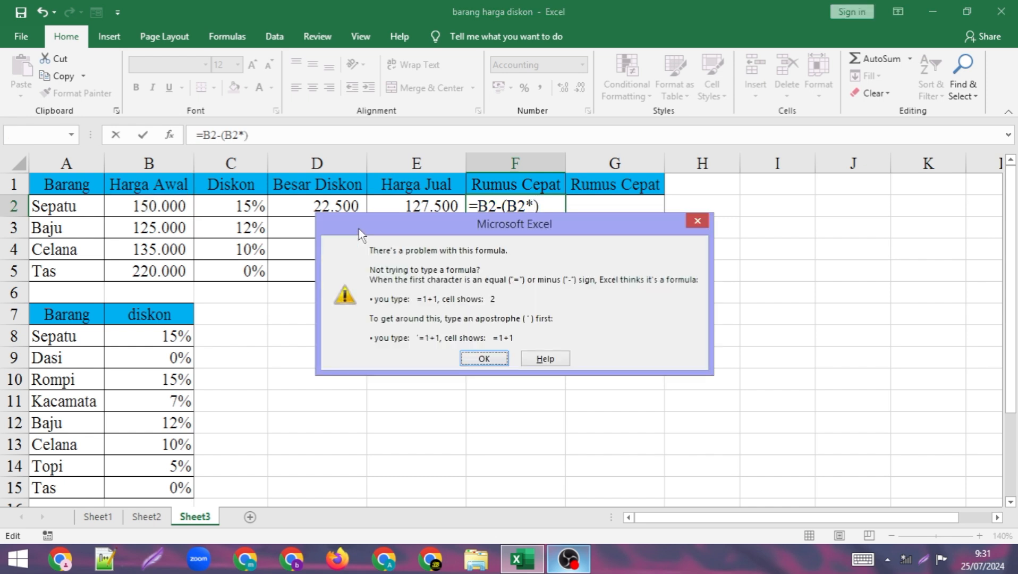
left_click(502, 358)
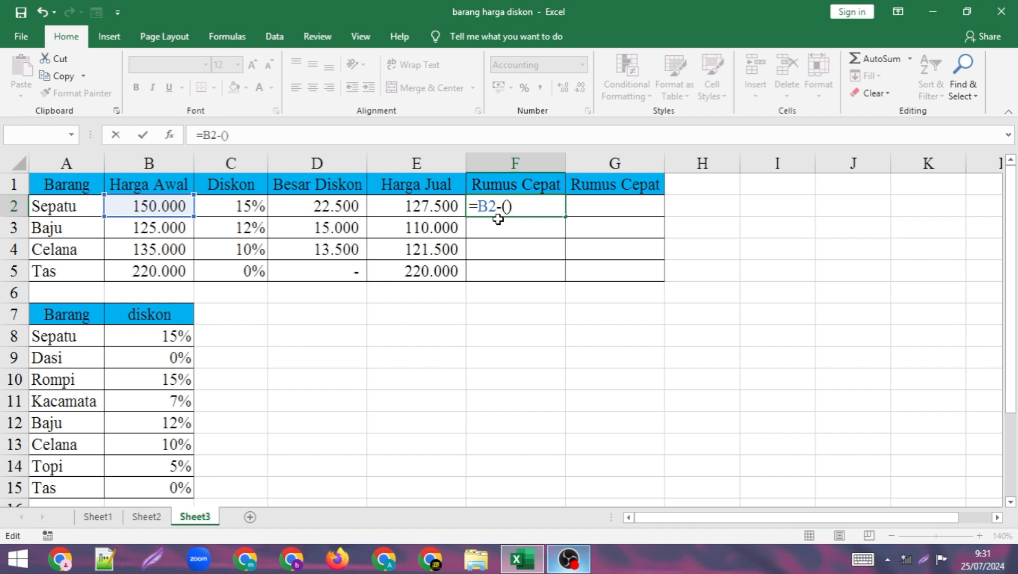
key("Return")
key("Return")
key("BackSpace")
key("BackSpace")
key("BackSpace")
key("Return")
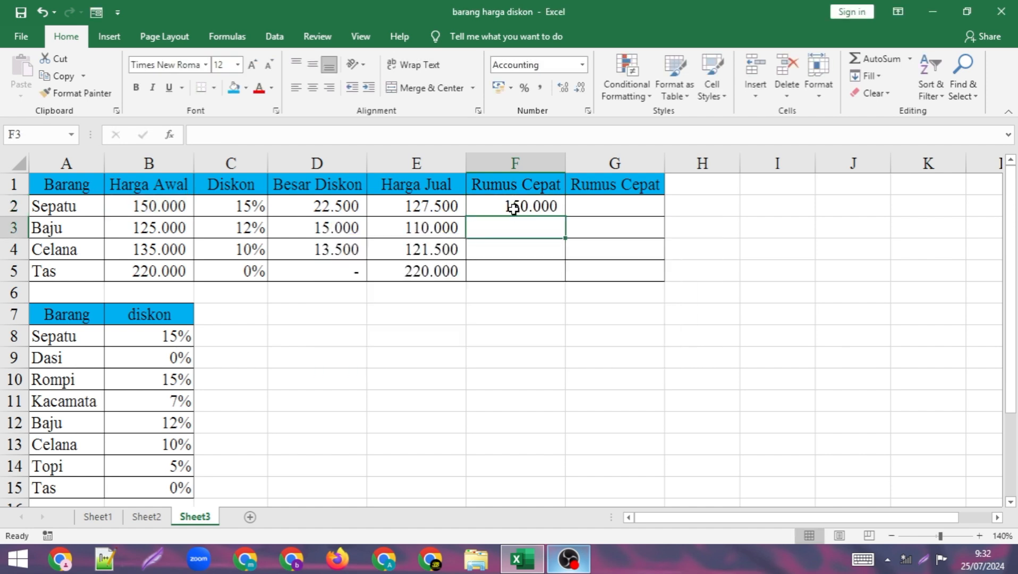
double_click(239, 206)
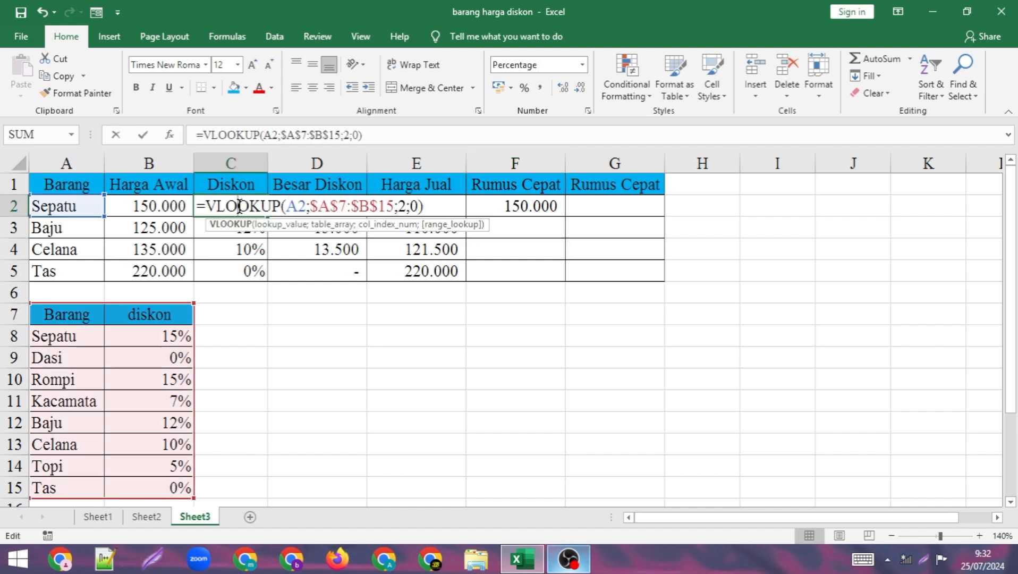
left_click_drag(206, 206, 413, 204)
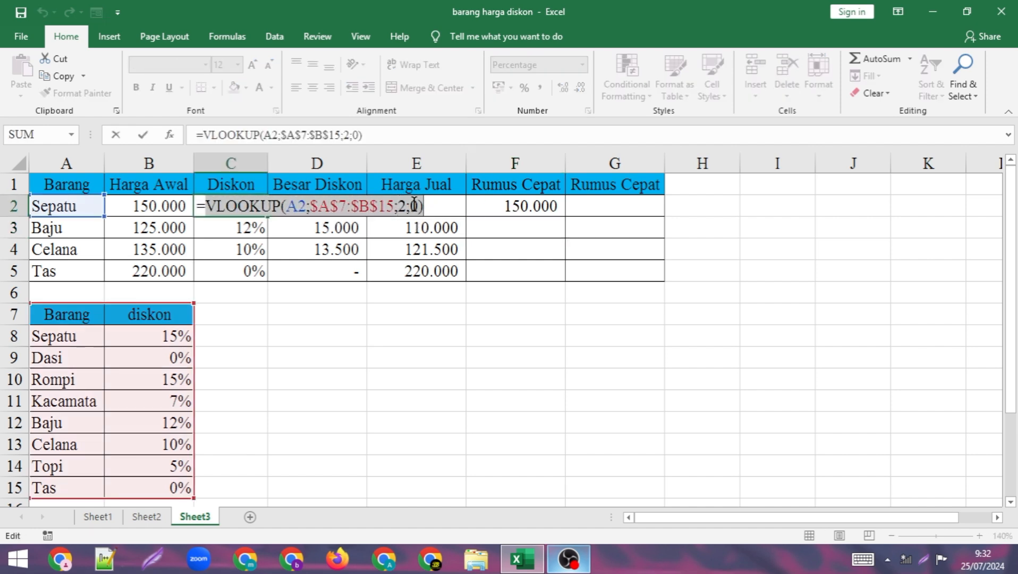
right_click(414, 205)
left_click(464, 233)
left_click(531, 205)
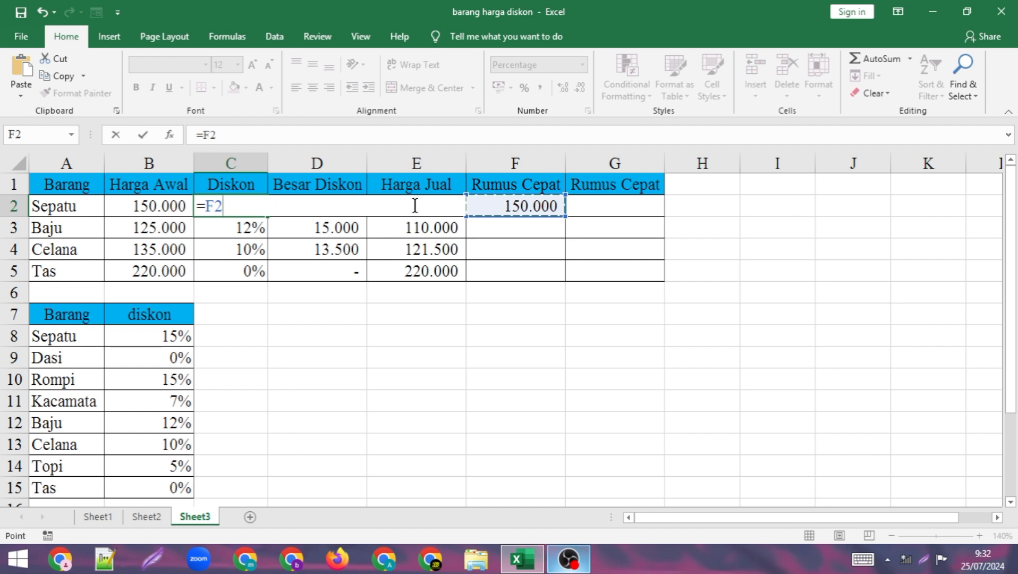
key("Return")
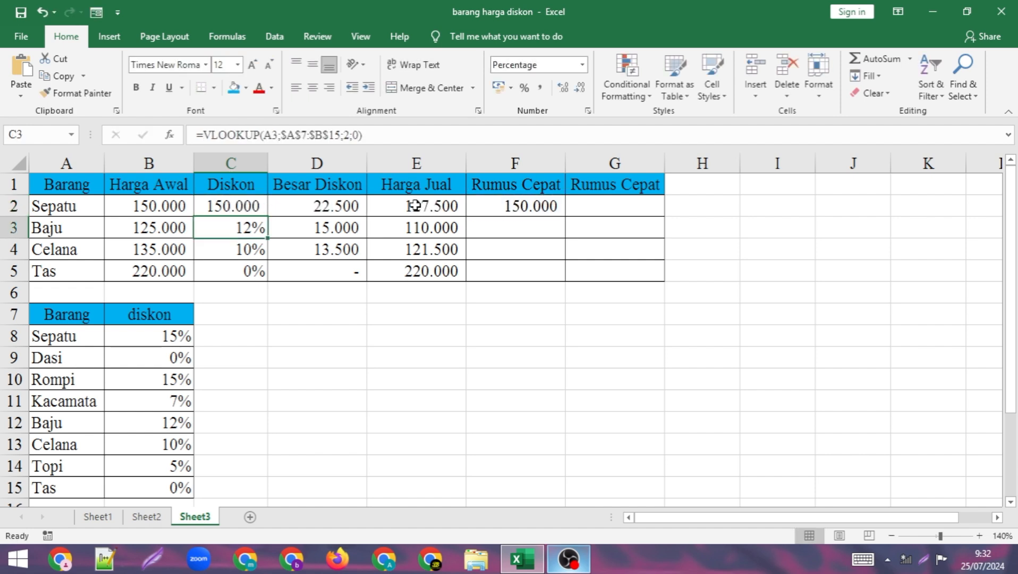
key("ctrl+z")
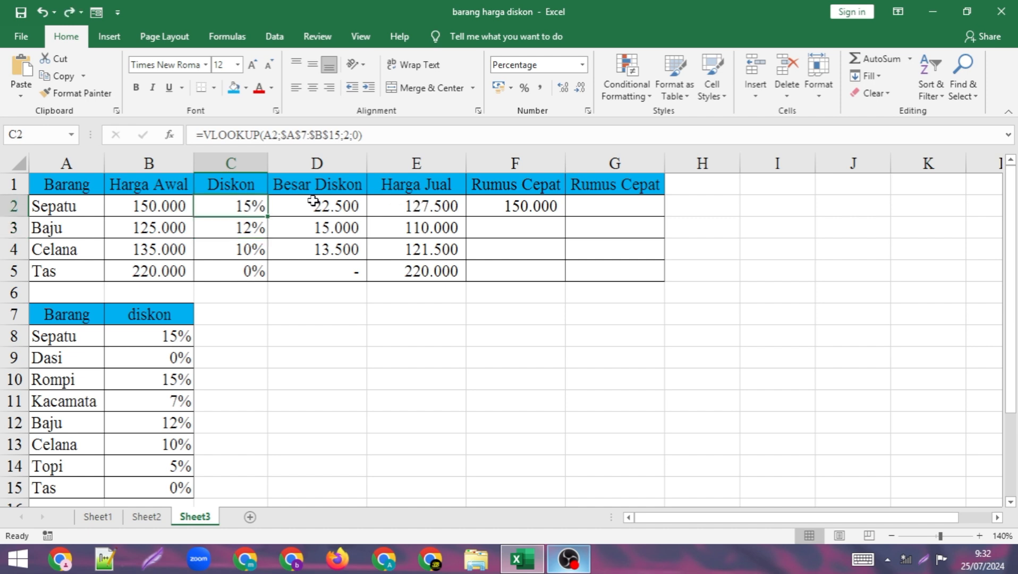
Copy the expression VLOOKUP(A2;$A$7:$B$15;2;0) from the formula in C2, leaving that cell's formula intact
double_click(238, 206)
left_click_drag(199, 206, 427, 207)
right_click(409, 214)
left_click(443, 235)
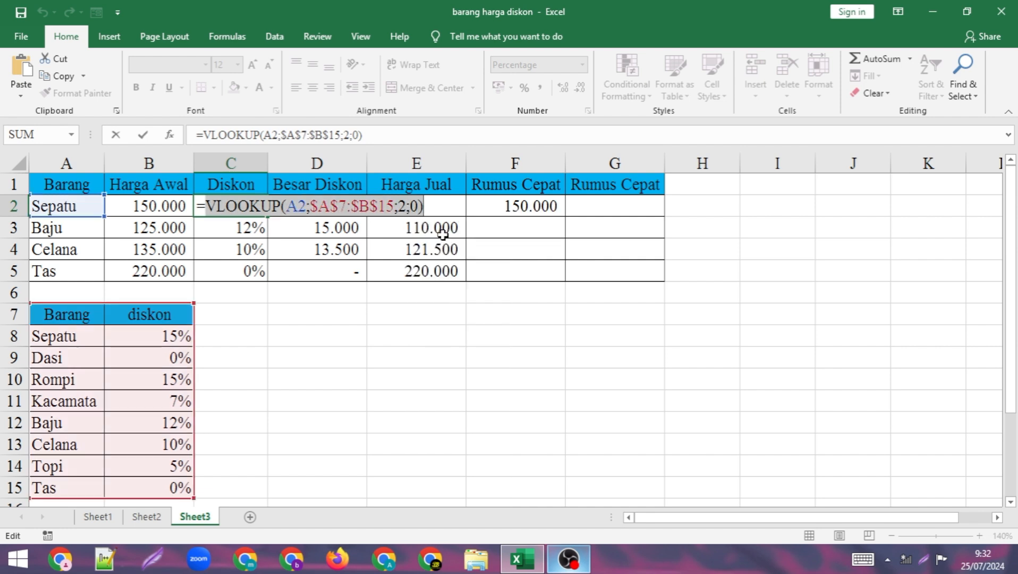
key("Return")
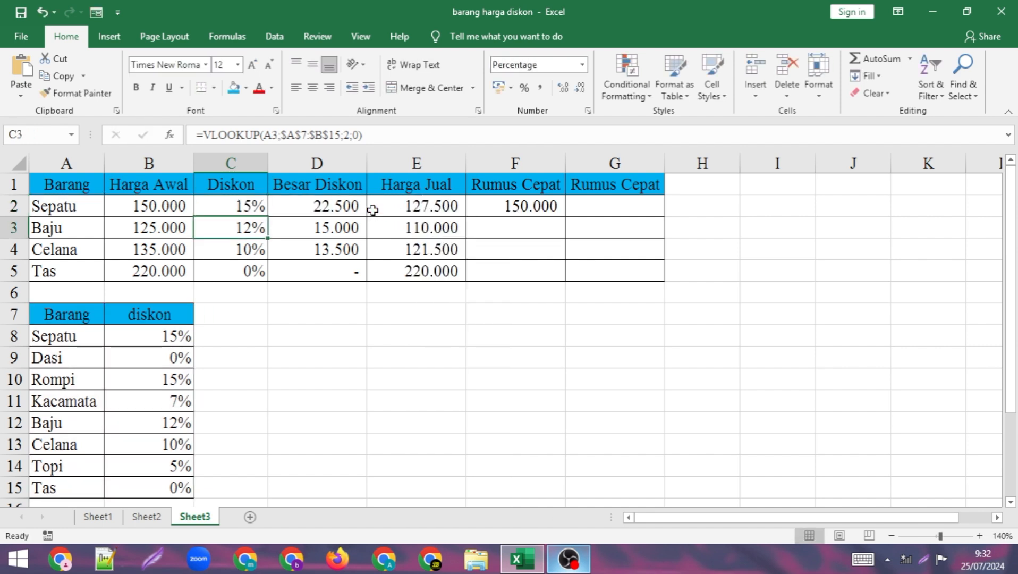
Complete F2 as =B2-(B2*VLOOKUP(A2;$A$7:$B$15;2;0)) using the copied expression, and fill it down to F5
double_click(516, 206)
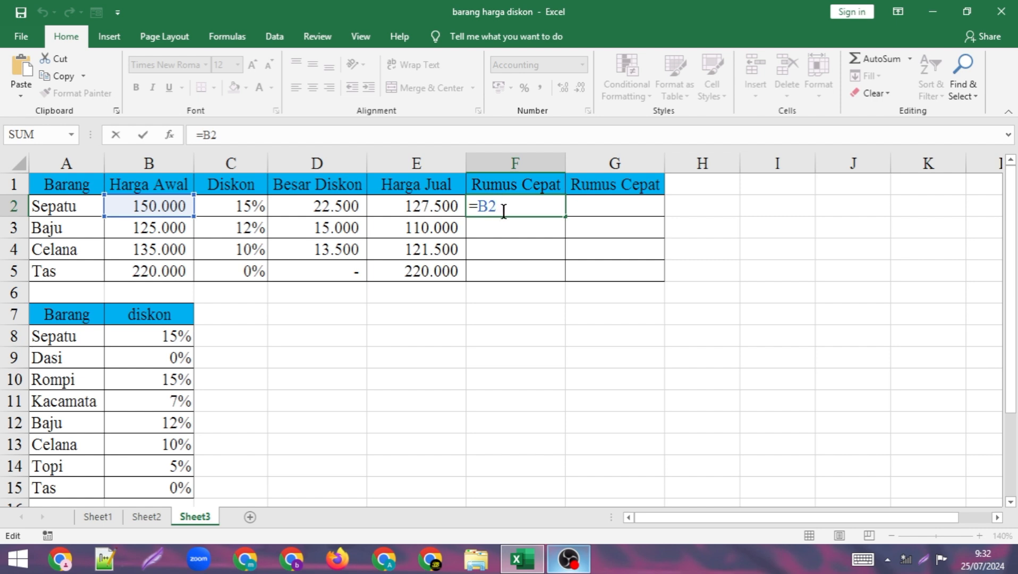
type("-(")
left_click(170, 206)
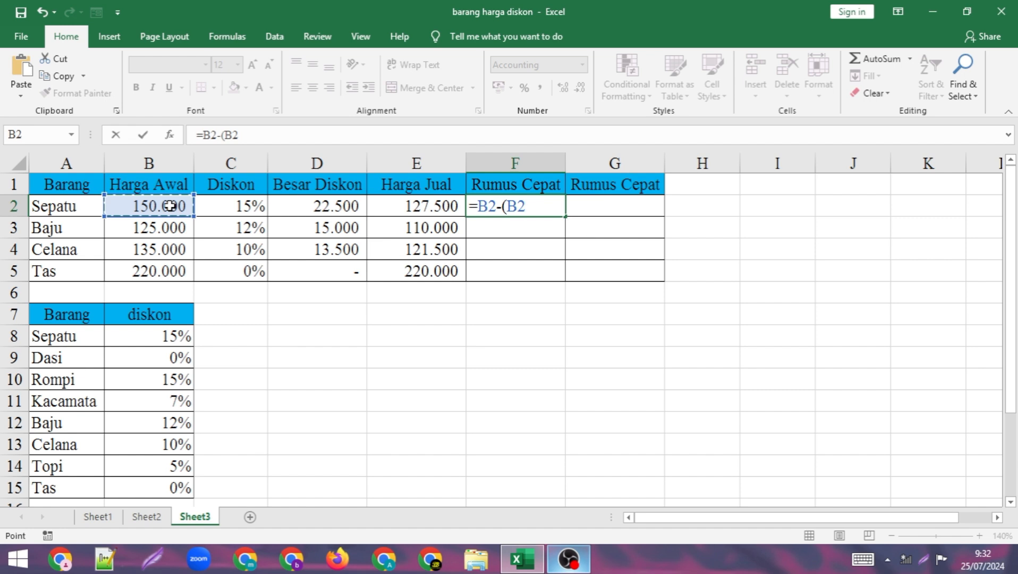
type("*")
key("ctrl+v")
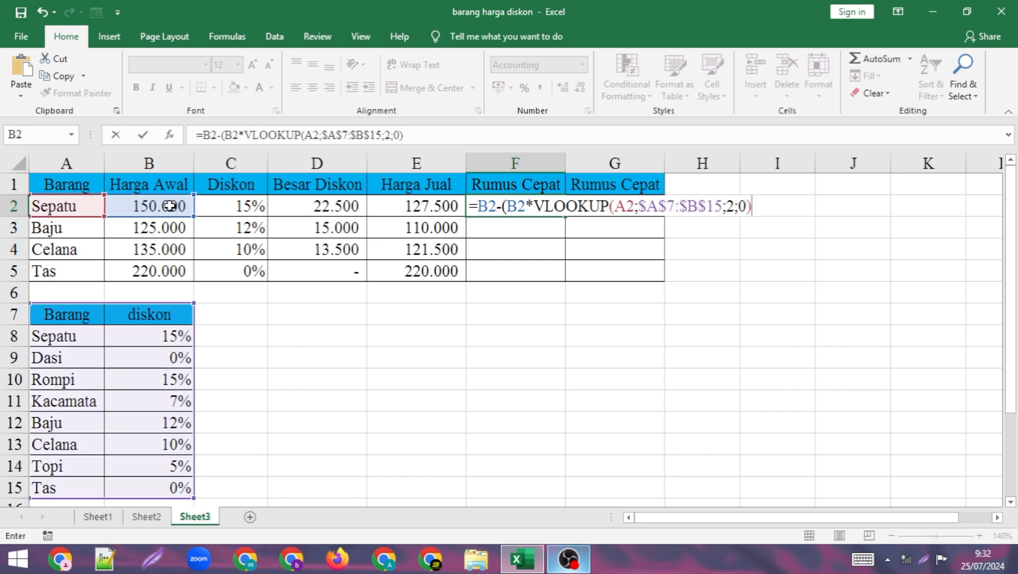
type(")")
key("Return")
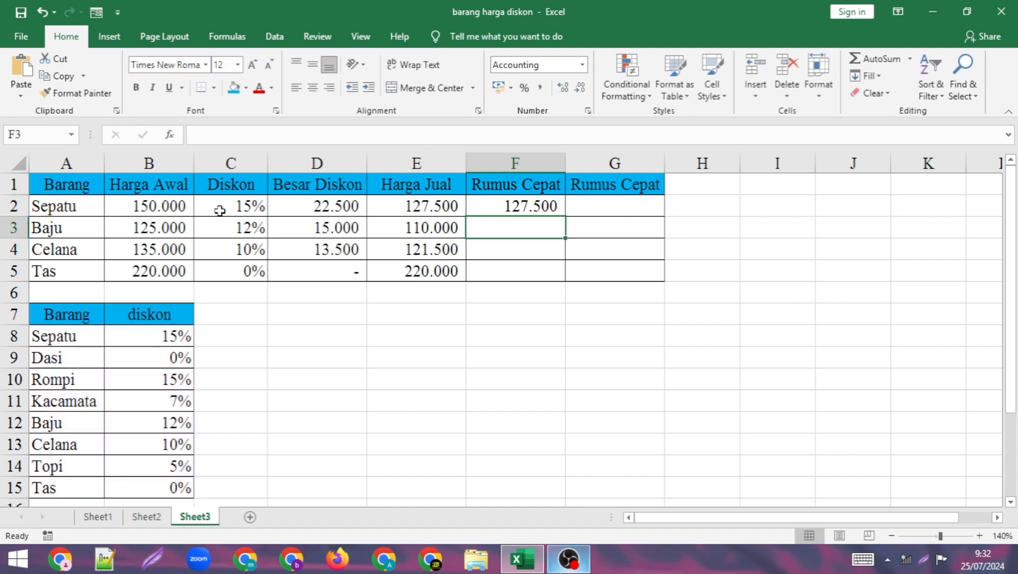
left_click(507, 208)
left_click_drag(566, 217, 567, 275)
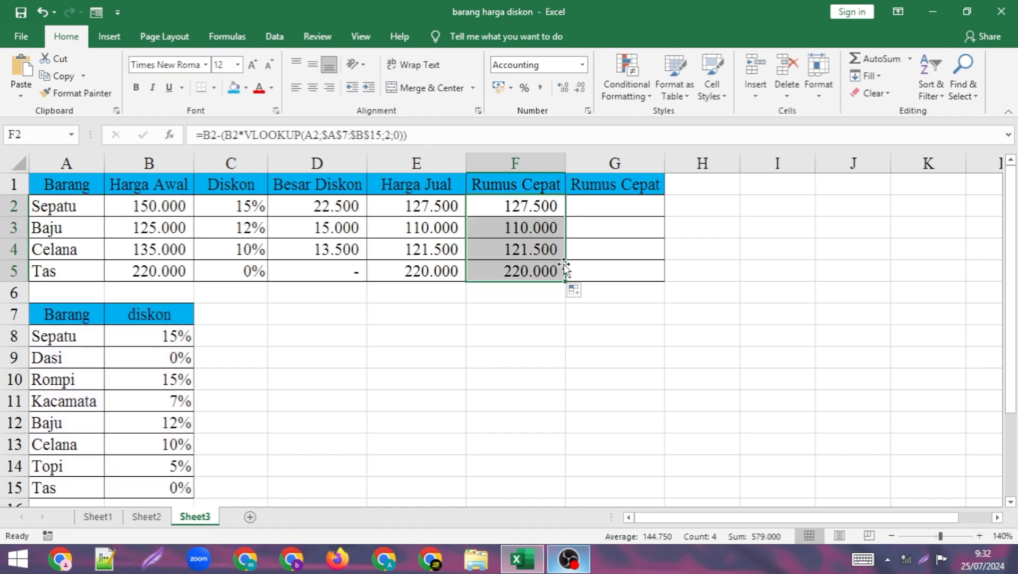
Enter the second shortcut selling-price formula =B2*(1-VLOOKUP(A2;$A$7:$B$15;2;0)) in G2 and fill it down to G5
left_click(607, 205)
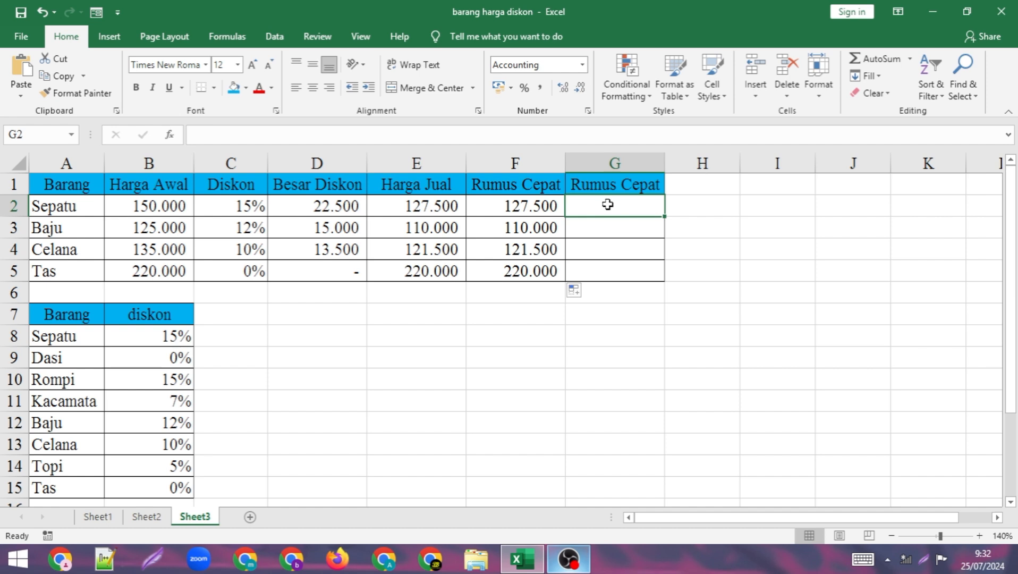
type("=")
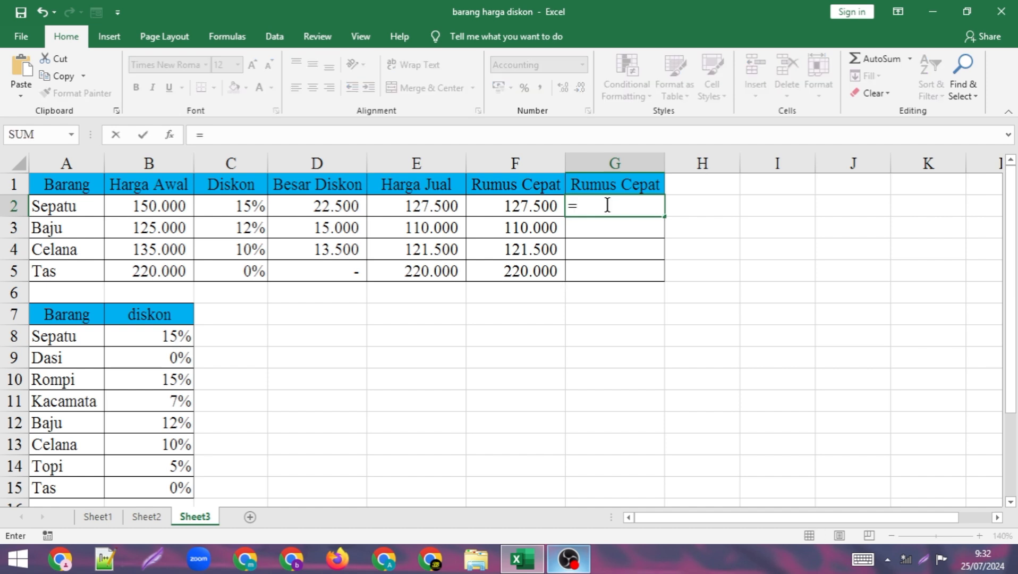
left_click(140, 202)
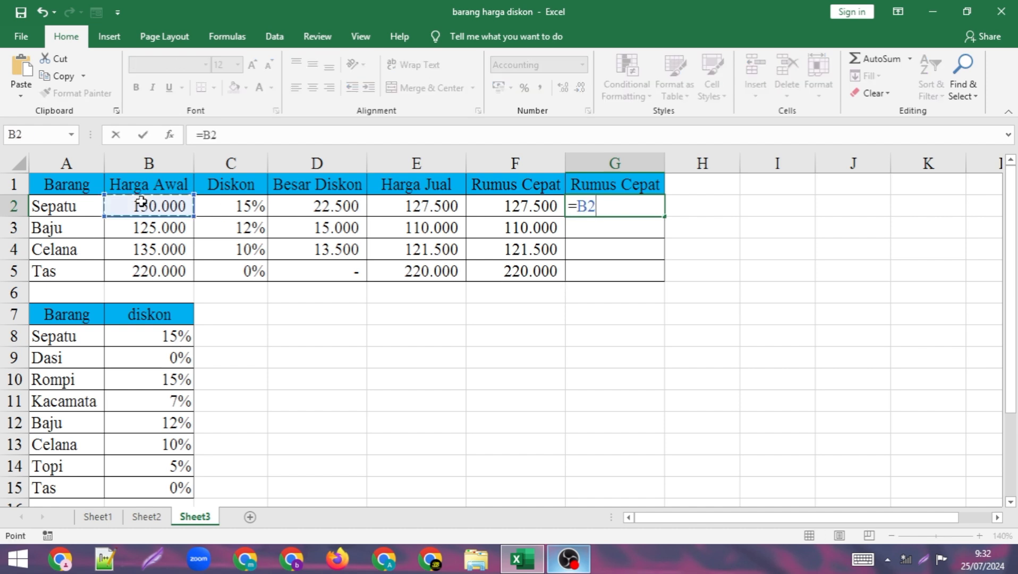
type("*(1-")
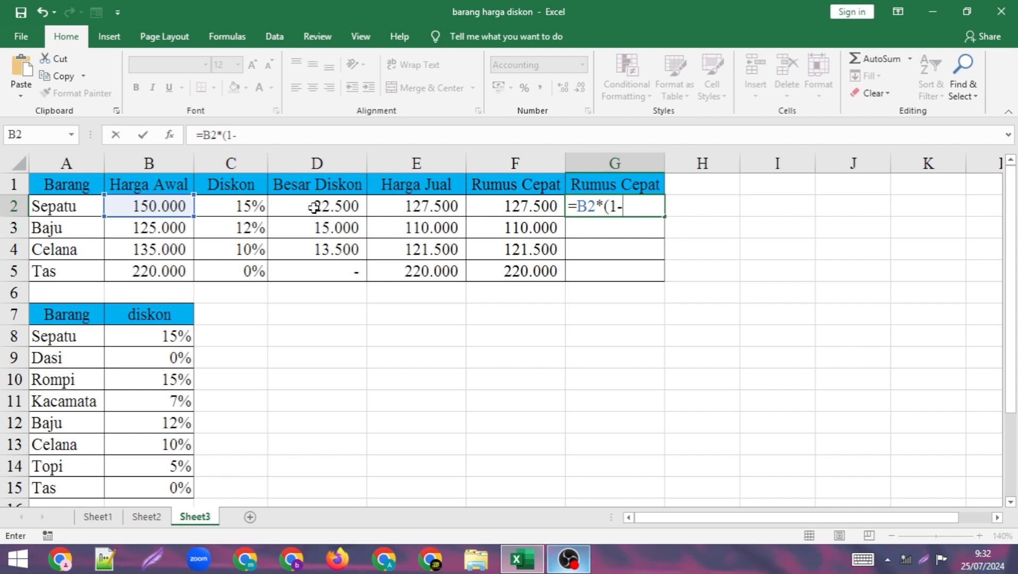
type("VLOOKUP(A2;$A$7:$B$15;2;0)")
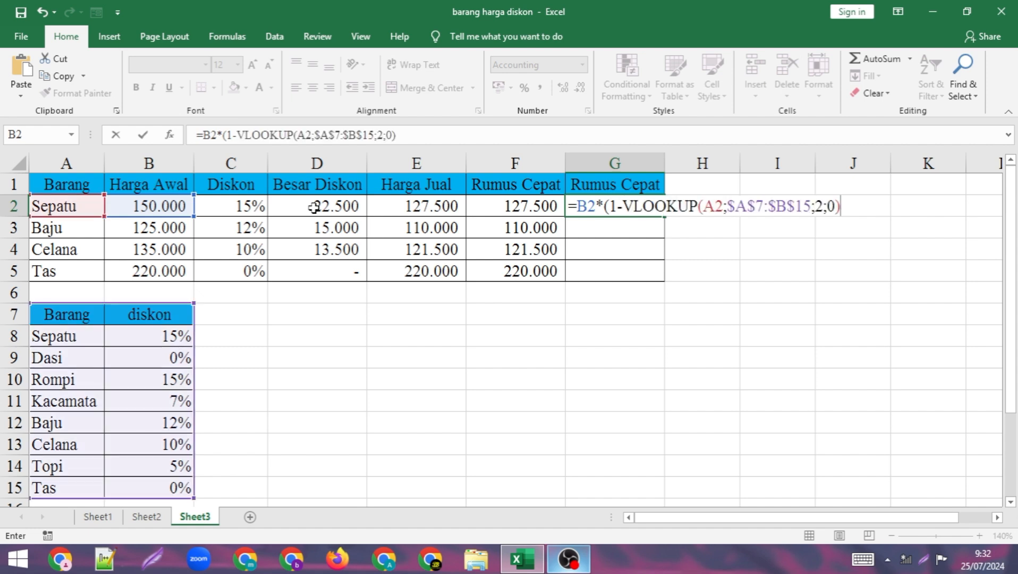
type(")")
key("Return")
left_click(640, 207)
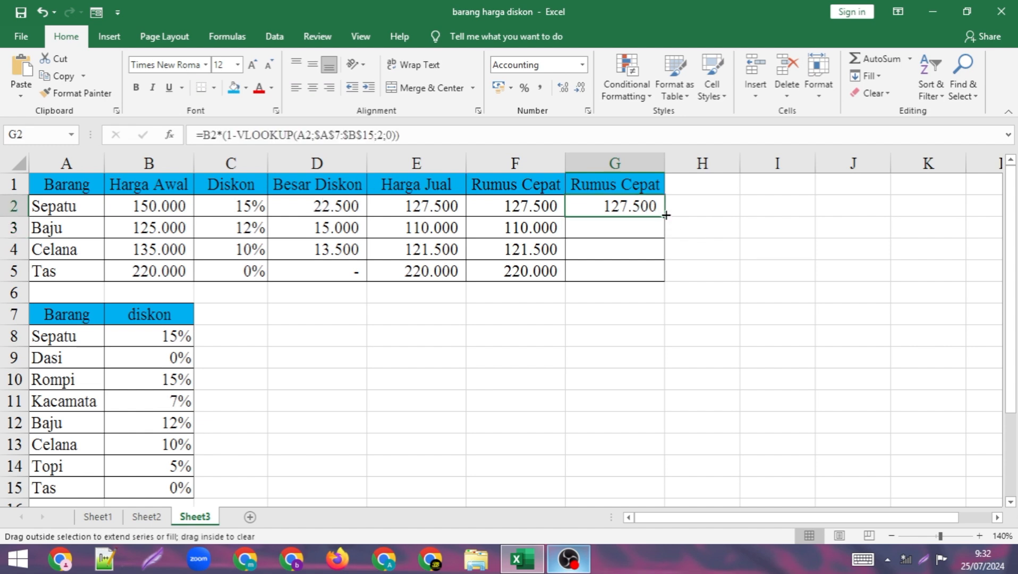
double_click(665, 215)
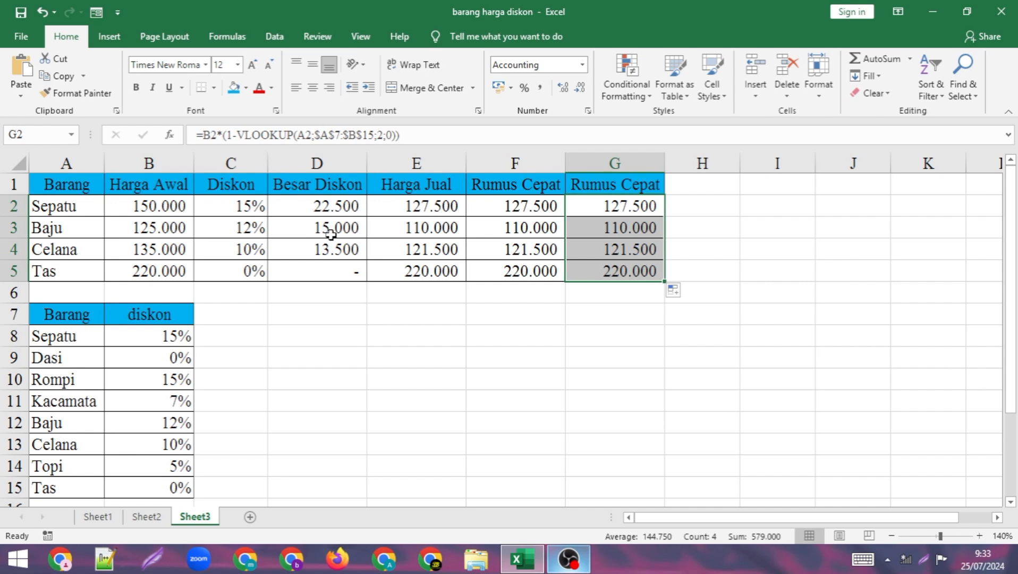
Deselect the filled range, review the discount tables on Sheet2 and Sheet1, and return to Sheet3
left_click(300, 313)
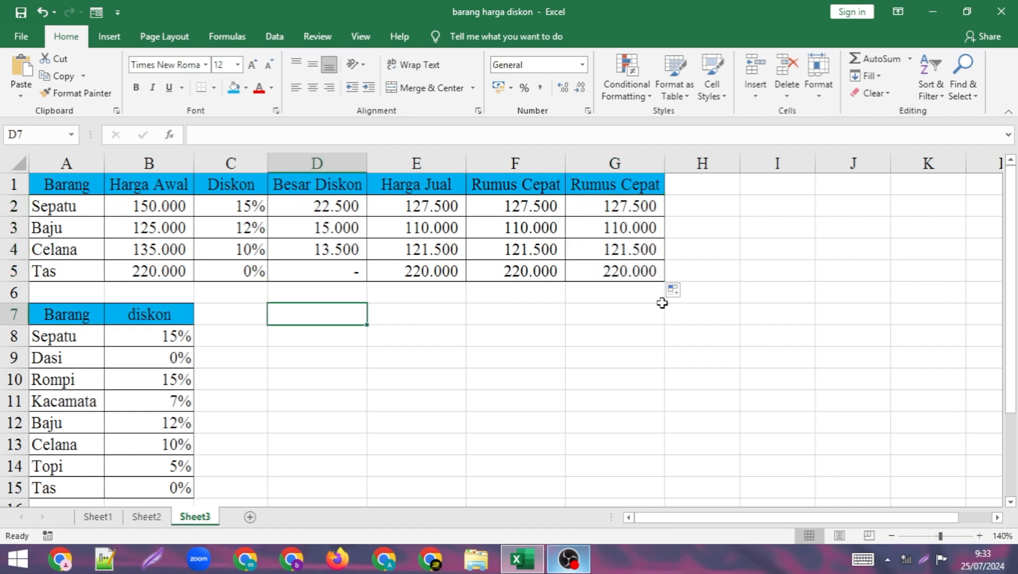
left_click(480, 353)
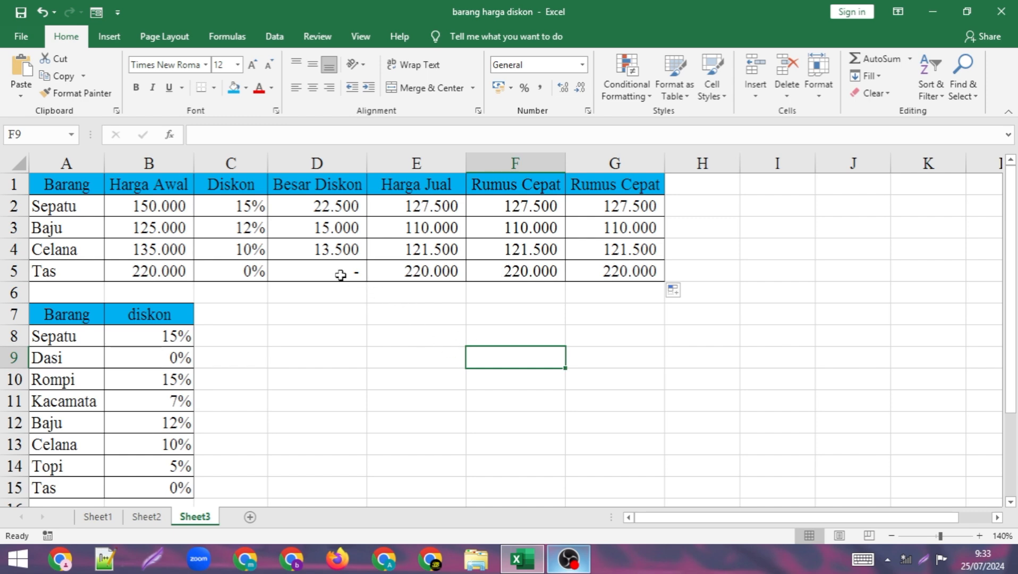
left_click(156, 524)
left_click(108, 522)
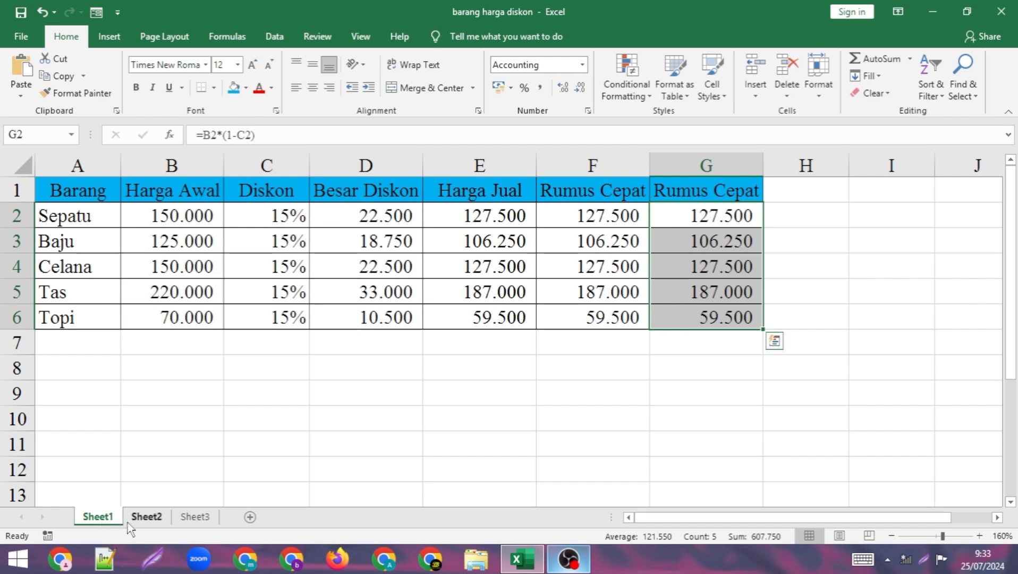
left_click(141, 523)
left_click(194, 521)
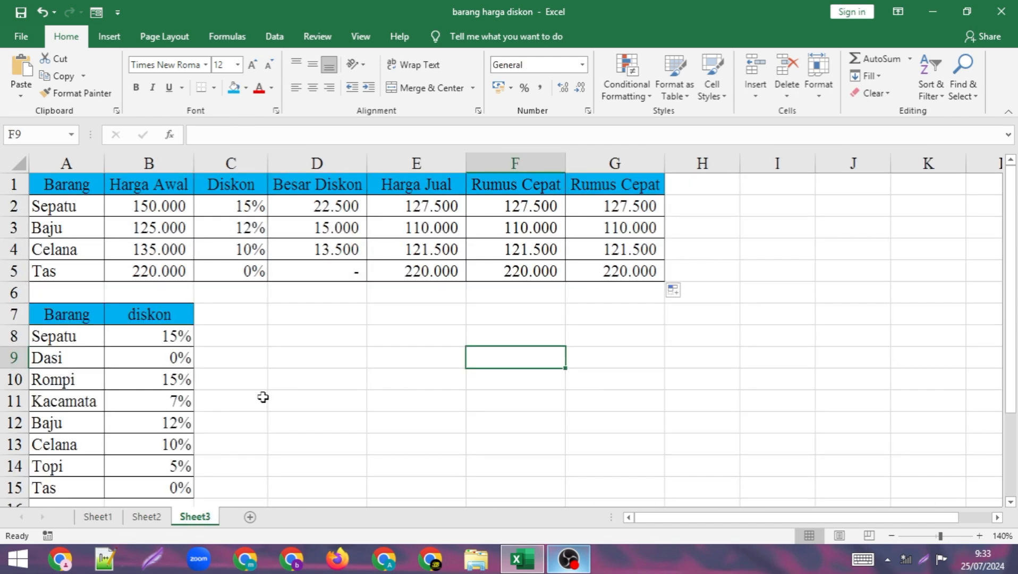